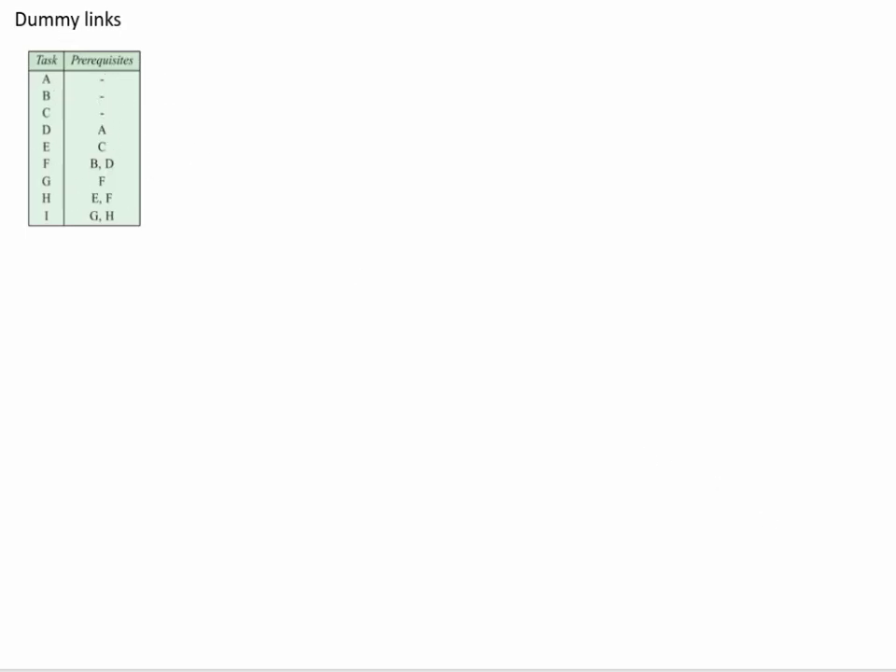
Place the copied arrow A beside the prerequisites table and add a second arrow labelled D continuing from its tip
{"action": "key", "text": "ctrl+v"}
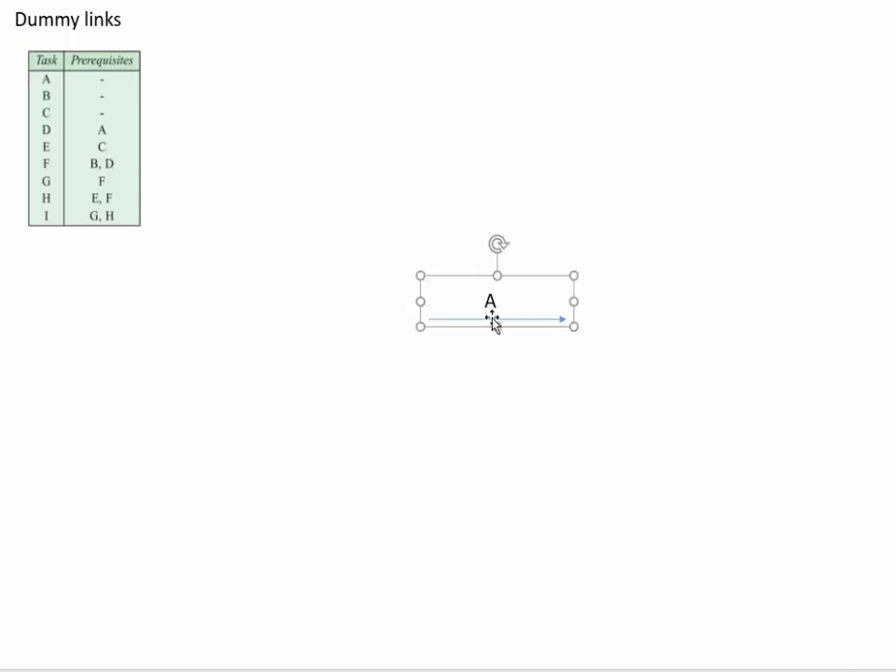
{"action": "left_click_drag", "start_coordinate": [489, 320], "coordinate": [283, 146]}
{"action": "key", "text": "ctrl+v"}
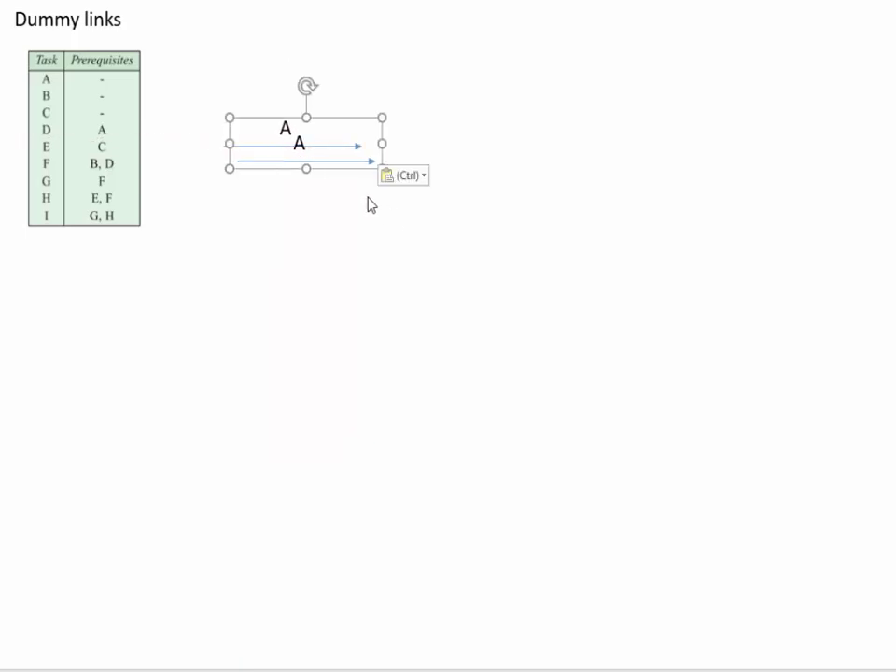
{"action": "left_click_drag", "start_coordinate": [342, 158], "coordinate": [448, 139]}
{"action": "left_click", "coordinate": [428, 127]}
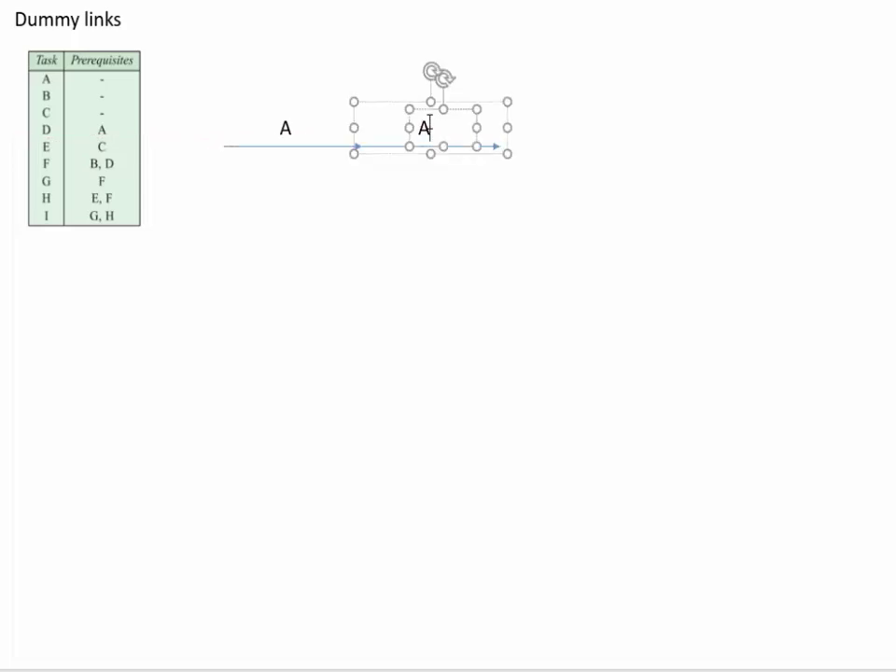
{"action": "type", "text": "D"}
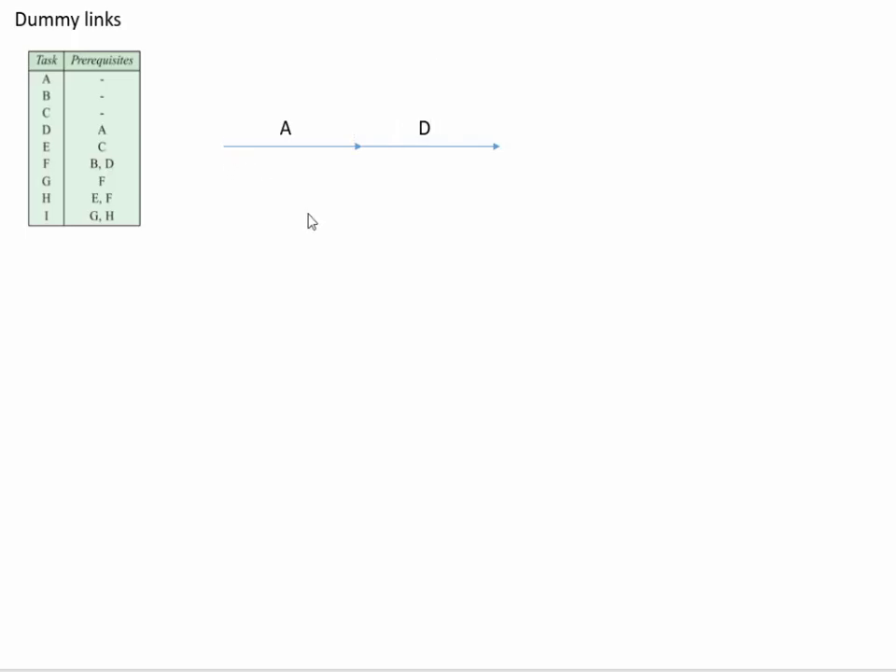
Paste the curved arrow B so it starts at A's starting point, and scale it down to end a little beyond D
{"action": "key", "text": "ctrl+v"}
{"action": "left_click_drag", "start_coordinate": [355, 220], "coordinate": [292, 197]}
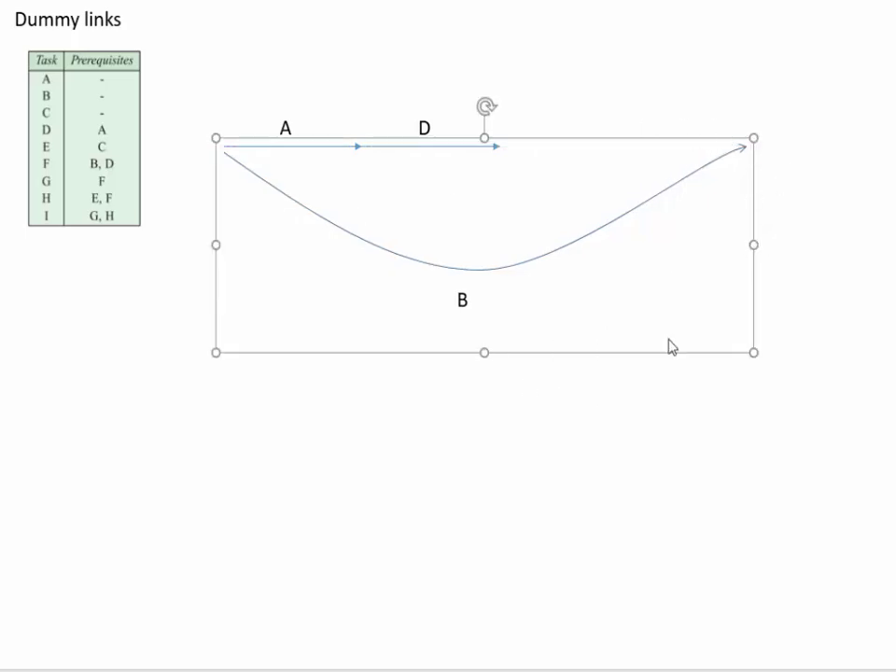
{"action": "left_click_drag", "start_coordinate": [755, 352], "coordinate": [617, 280]}
Edit the points of curve B so that its arrowhead meets the tip of arrow D
{"action": "left_click", "coordinate": [600, 152]}
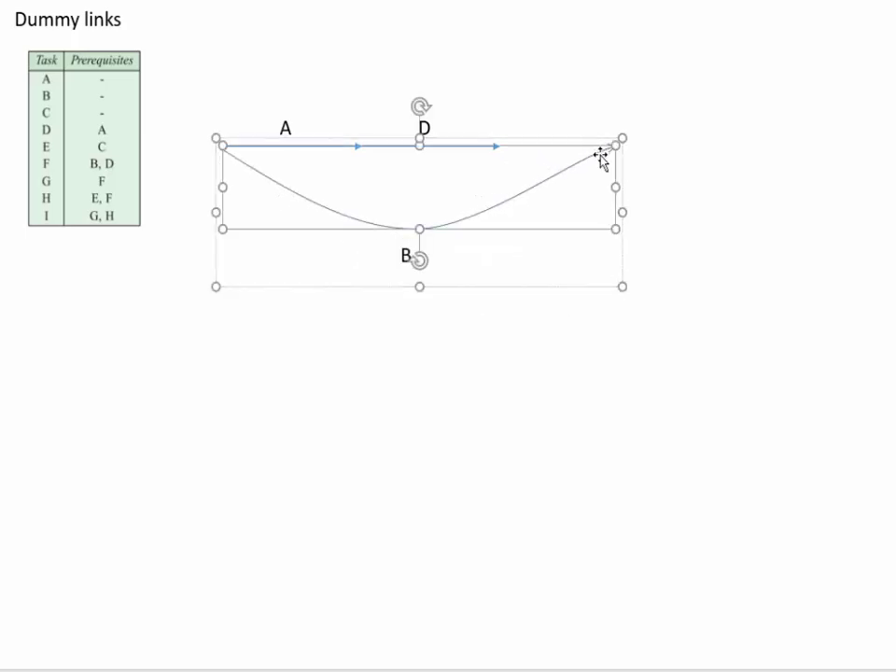
{"action": "right_click", "coordinate": [600, 152]}
{"action": "left_click", "coordinate": [640, 284]}
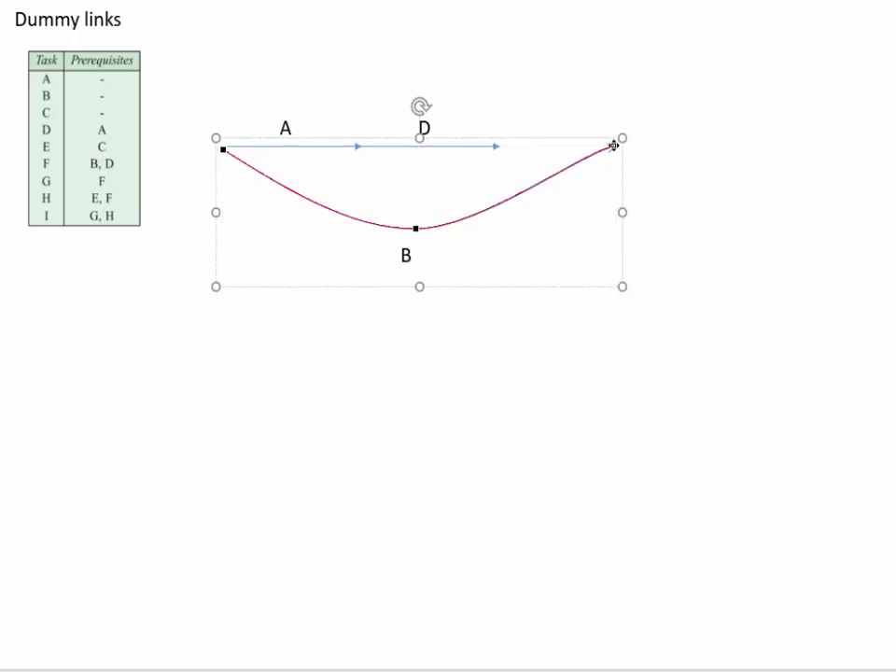
{"action": "left_click_drag", "start_coordinate": [613, 145], "coordinate": [500, 224]}
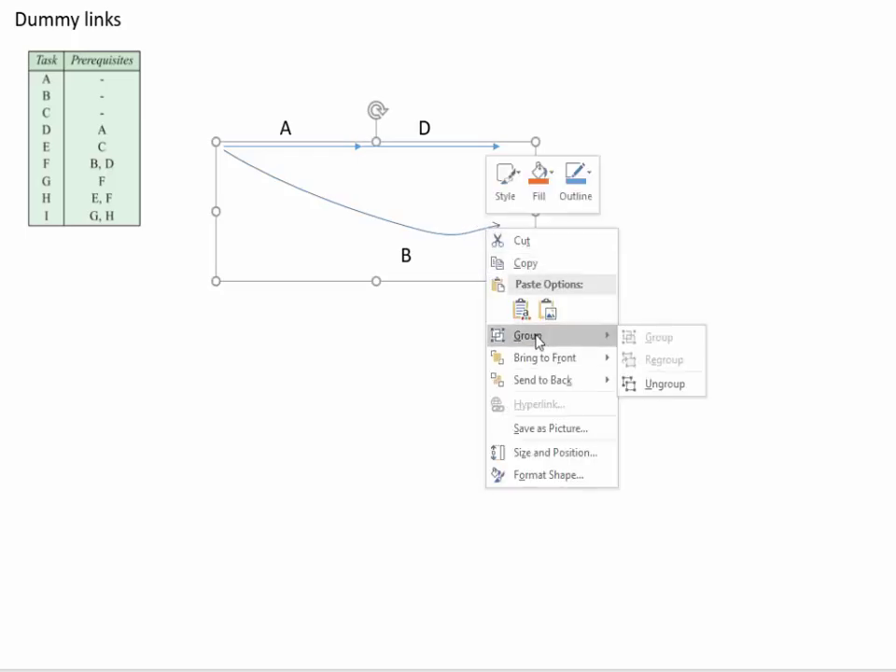
{"action": "left_click", "coordinate": [450, 236]}
{"action": "right_click", "coordinate": [449, 234]}
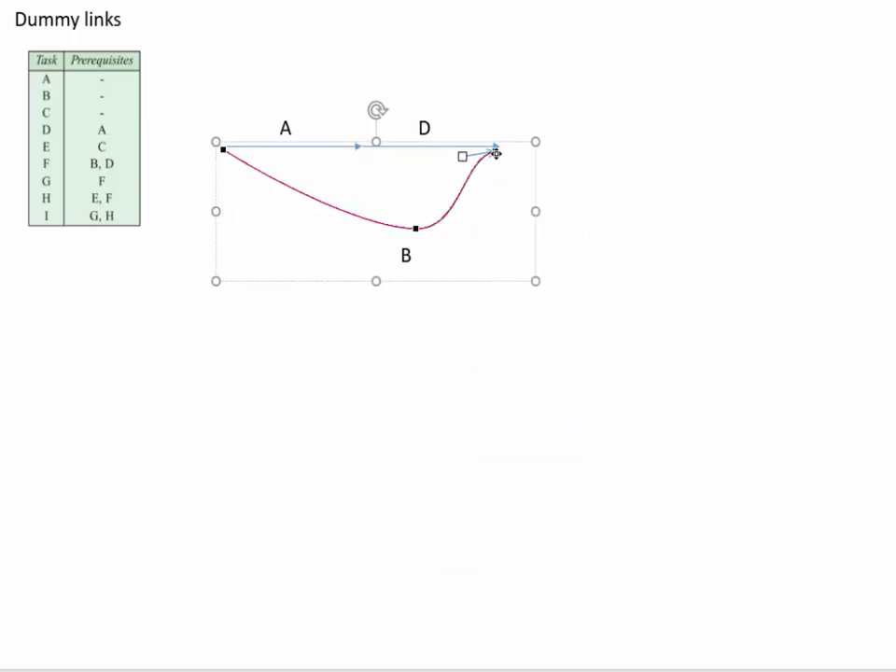
{"action": "left_click", "coordinate": [636, 241]}
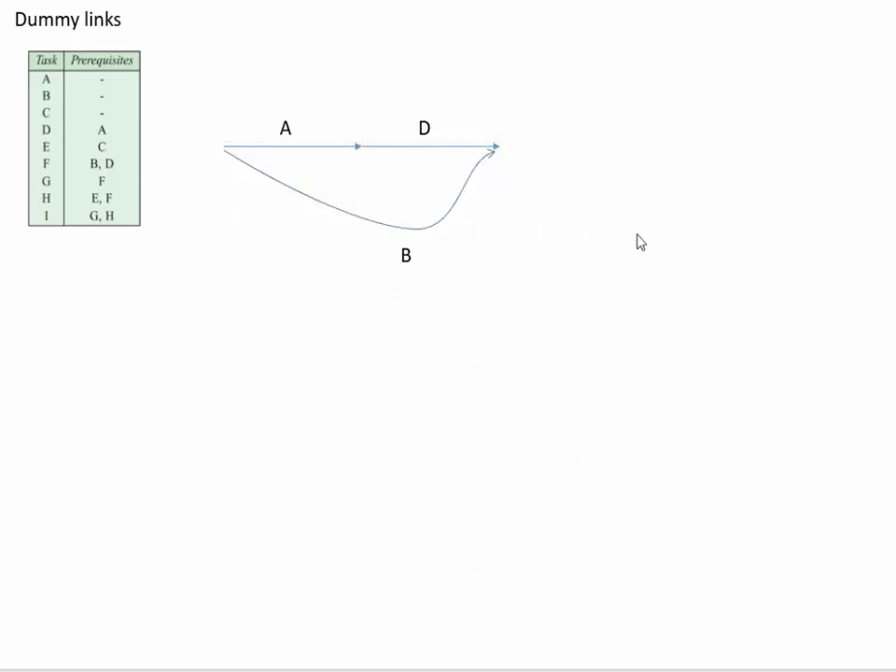
Duplicate arrow D, attach the copy to D's tip and relabel it F
{"action": "left_click", "coordinate": [452, 149]}
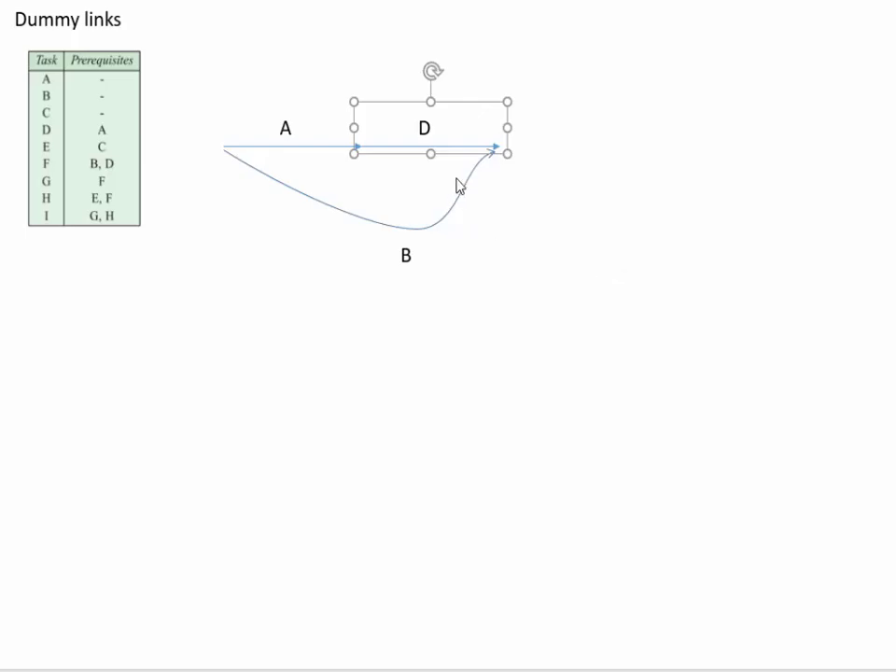
{"action": "key", "text": "ctrl+v"}
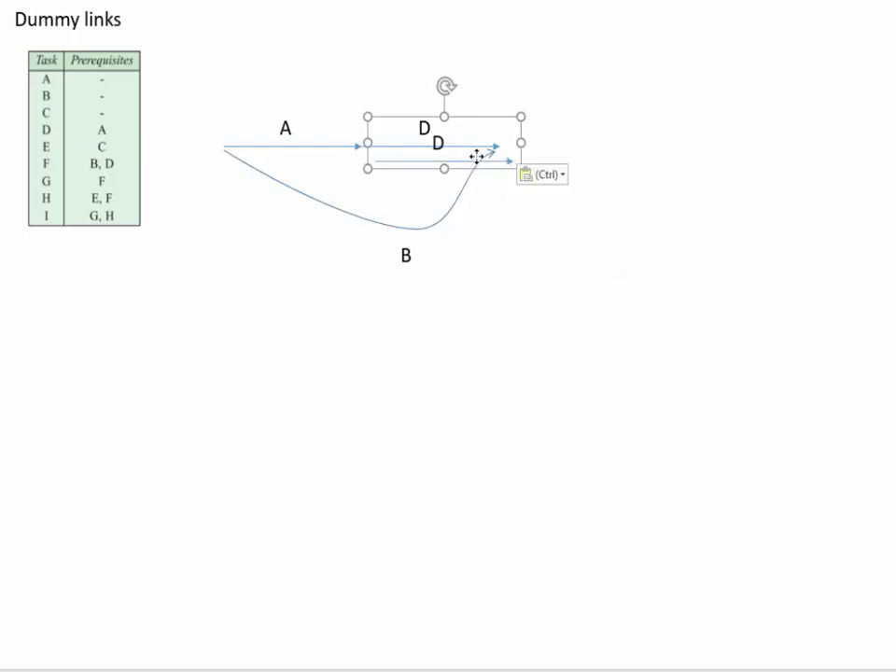
{"action": "left_click_drag", "start_coordinate": [505, 154], "coordinate": [578, 151]}
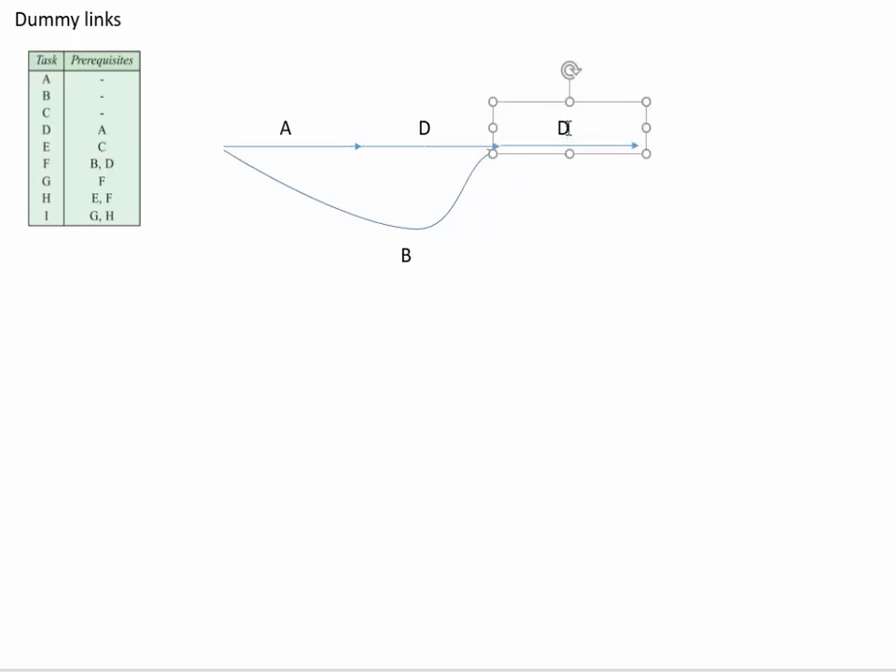
{"action": "left_click", "coordinate": [565, 127]}
{"action": "key", "text": "BackSpace"}
{"action": "type", "text": "F"}
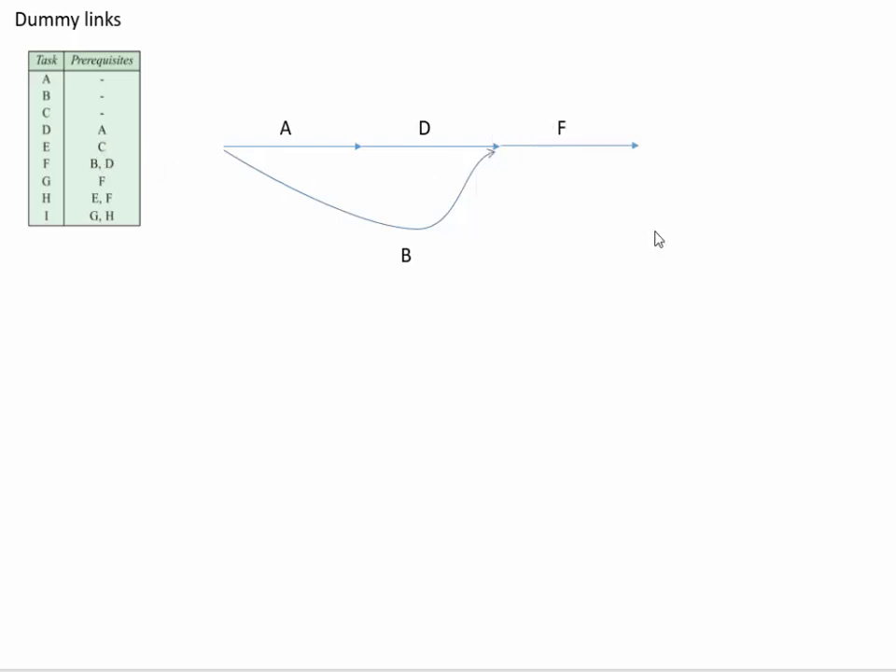
Duplicate arrow F, attach the copy to F's tip and relabel it G
{"action": "left_click", "coordinate": [590, 146]}
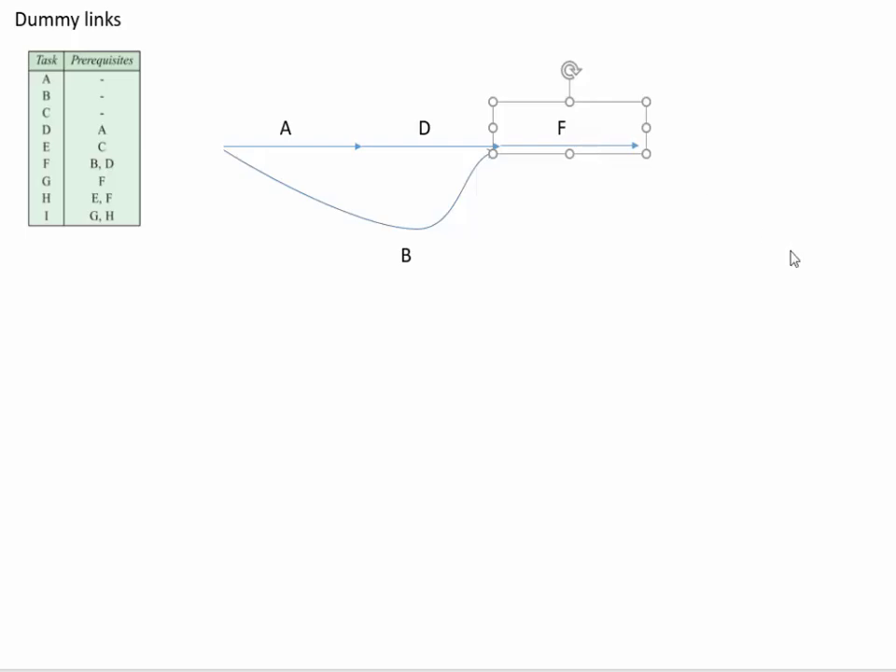
{"action": "key", "text": "ctrl+v"}
{"action": "left_click_drag", "start_coordinate": [606, 162], "coordinate": [724, 148]}
{"action": "left_click", "coordinate": [697, 130]}
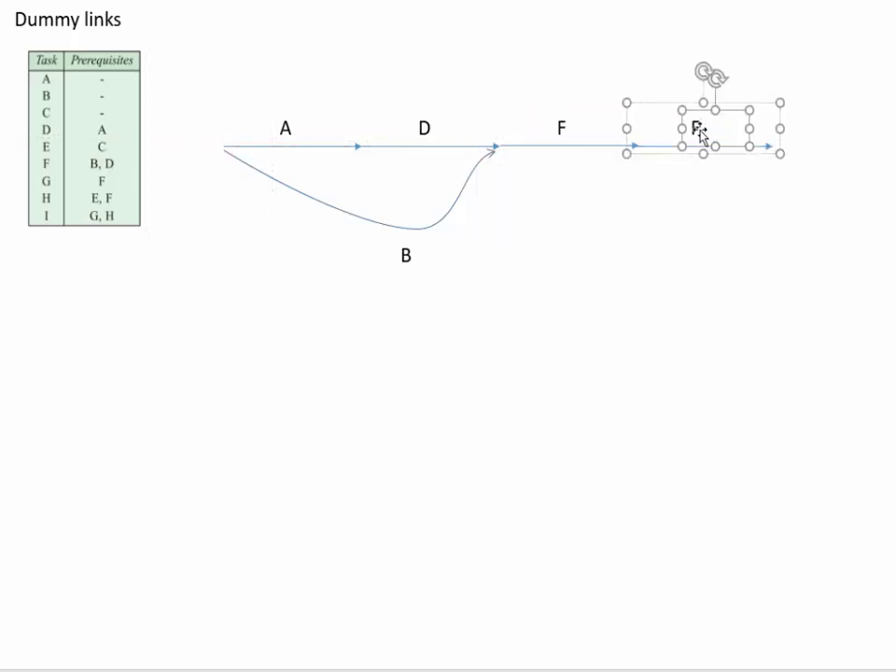
{"action": "key", "text": "BackSpace"}
{"action": "type", "text": "G"}
{"action": "left_click", "coordinate": [611, 340]}
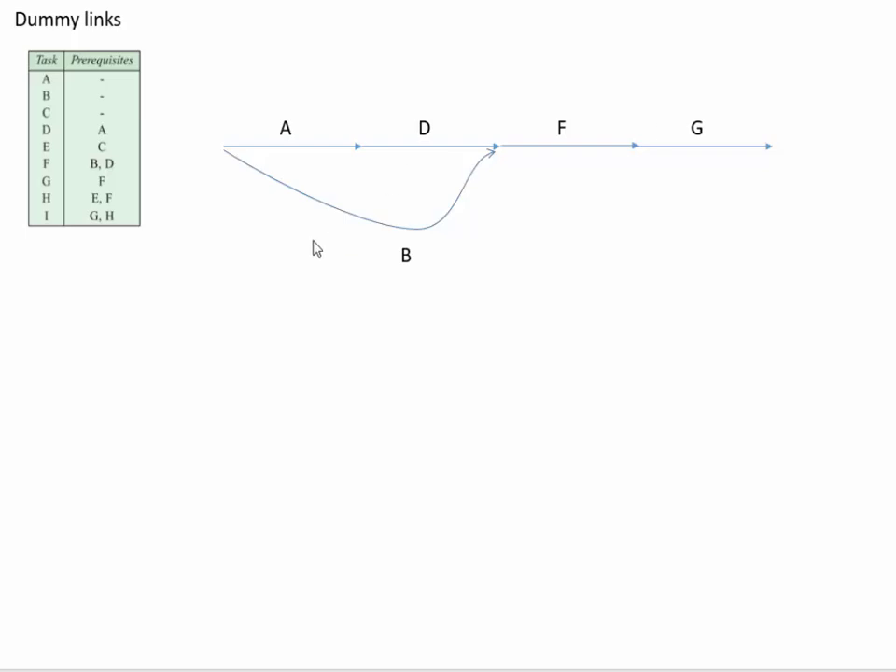
Paste an upward-curving arrow starting at A's starting point and widen it to reach above arrow F
{"action": "key", "text": "ctrl+v"}
{"action": "left_click_drag", "start_coordinate": [460, 72], "coordinate": [360, 72]}
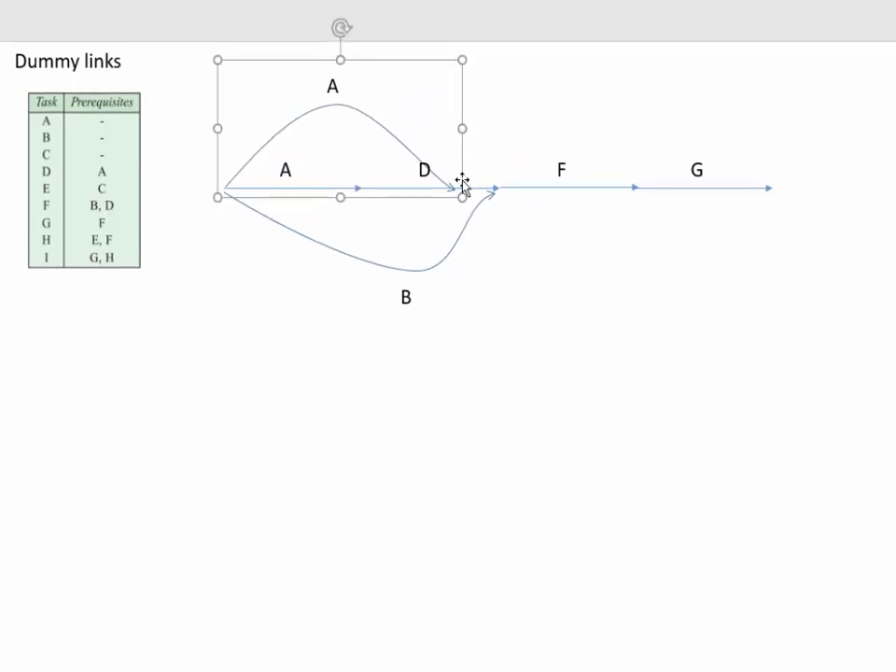
{"action": "left_click_drag", "start_coordinate": [464, 126], "coordinate": [563, 126]}
Raise the upper curve's end point so it stops above the F label, and relabel the curve C
{"action": "left_click", "coordinate": [503, 162]}
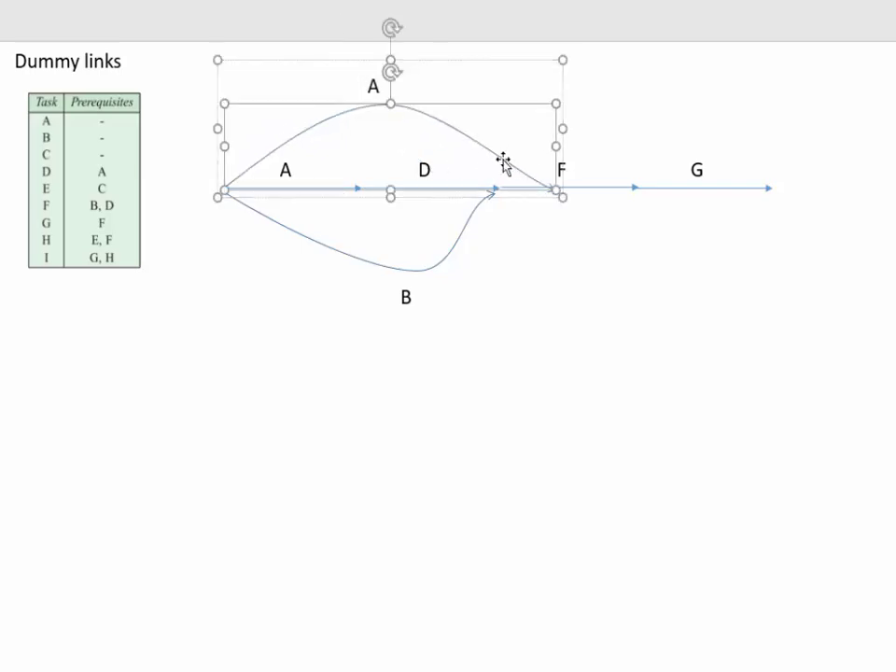
{"action": "right_click", "coordinate": [503, 159]}
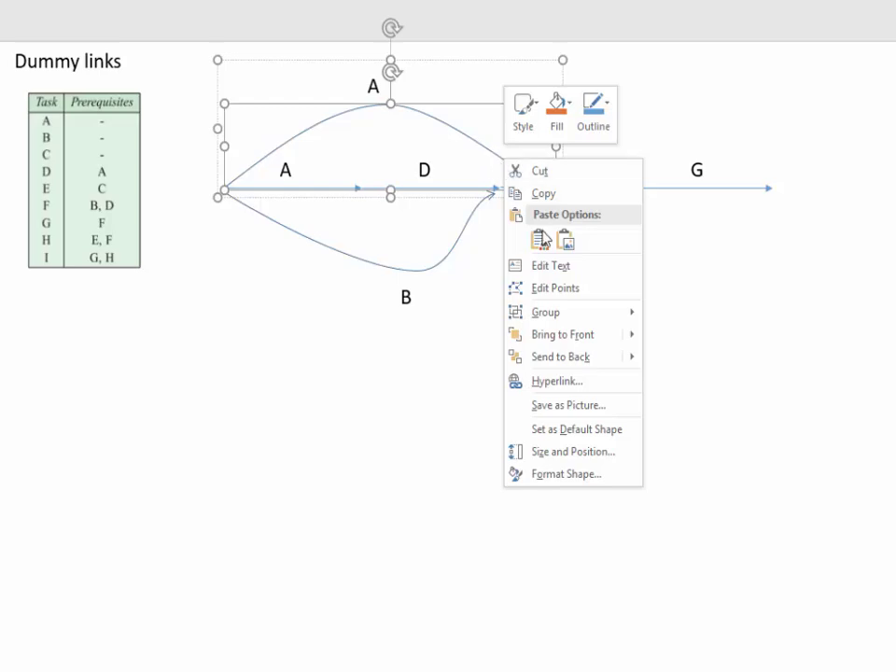
{"action": "left_click", "coordinate": [562, 292]}
{"action": "left_click_drag", "start_coordinate": [556, 189], "coordinate": [555, 106]}
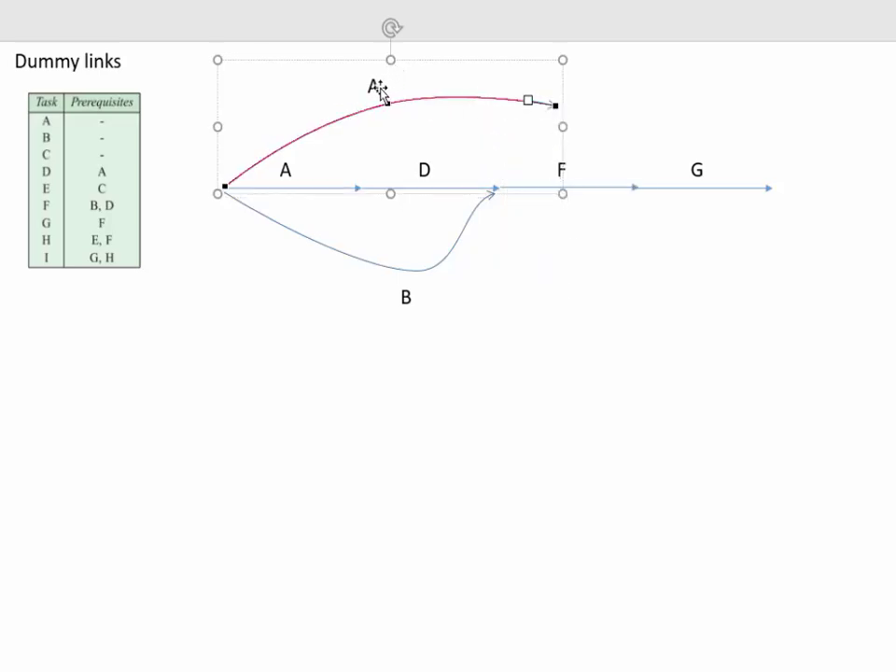
{"action": "left_click", "coordinate": [377, 89]}
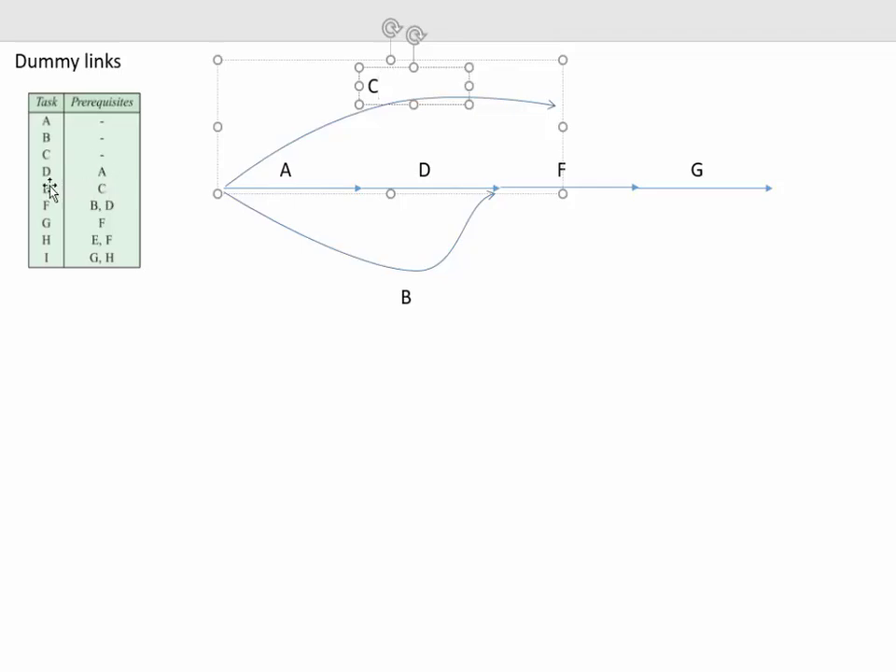
{"action": "left_click", "coordinate": [483, 386]}
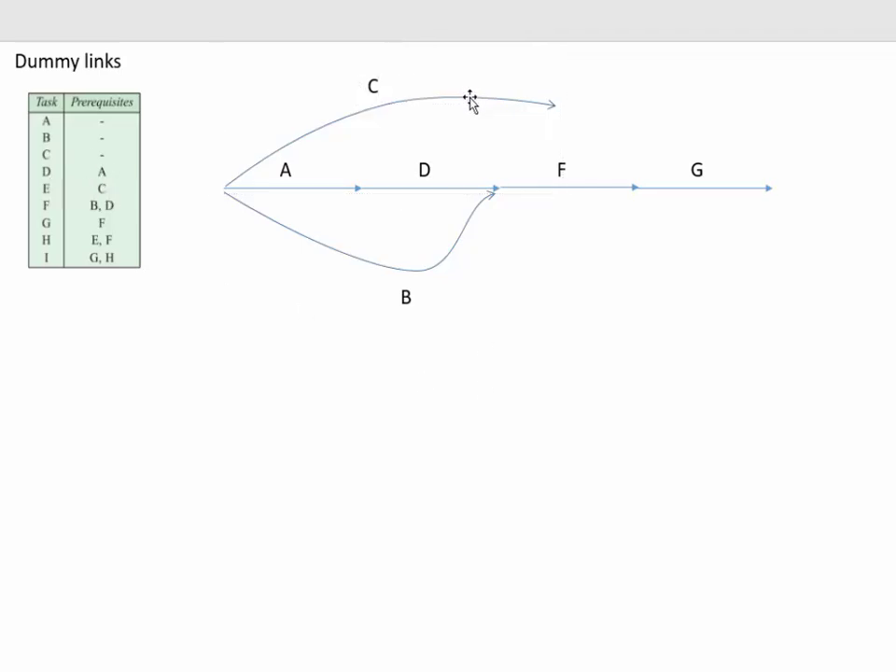
Duplicate the curved arrow C and move the copy above arrow G, to follow on from C
{"action": "left_click", "coordinate": [477, 97]}
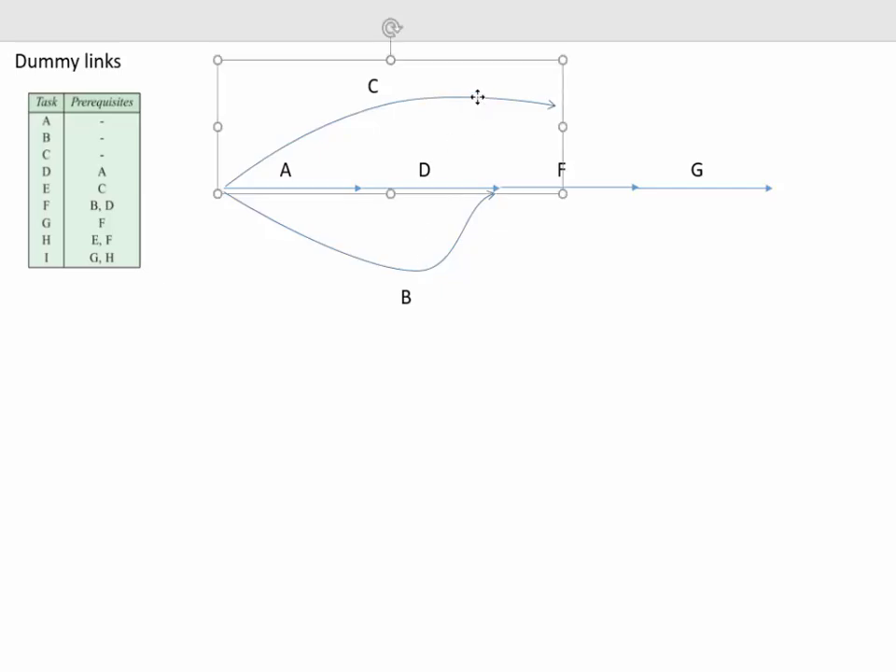
{"action": "key", "text": "ctrl+c"}
{"action": "key", "text": "ctrl+v"}
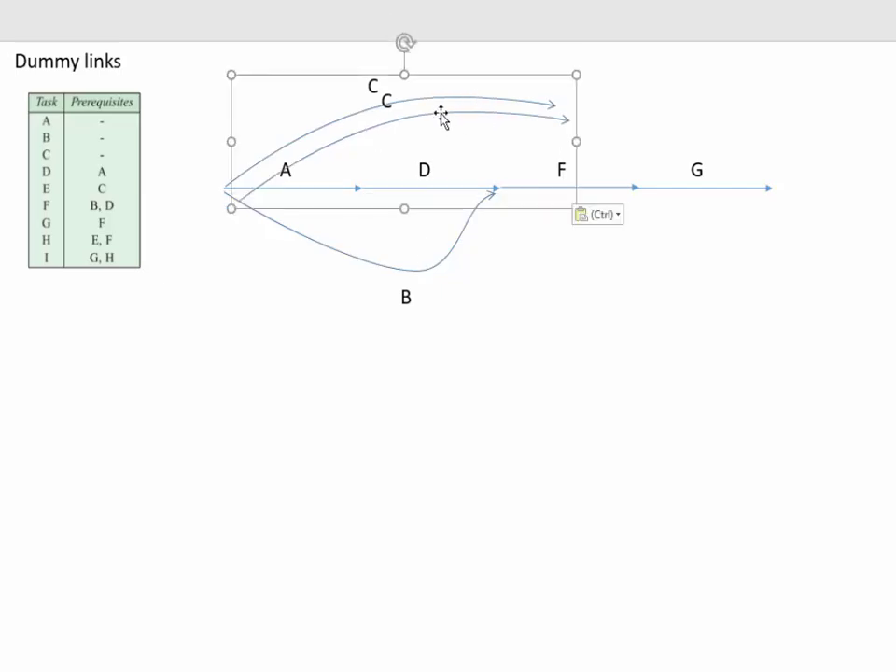
{"action": "left_click_drag", "start_coordinate": [443, 113], "coordinate": [758, 103]}
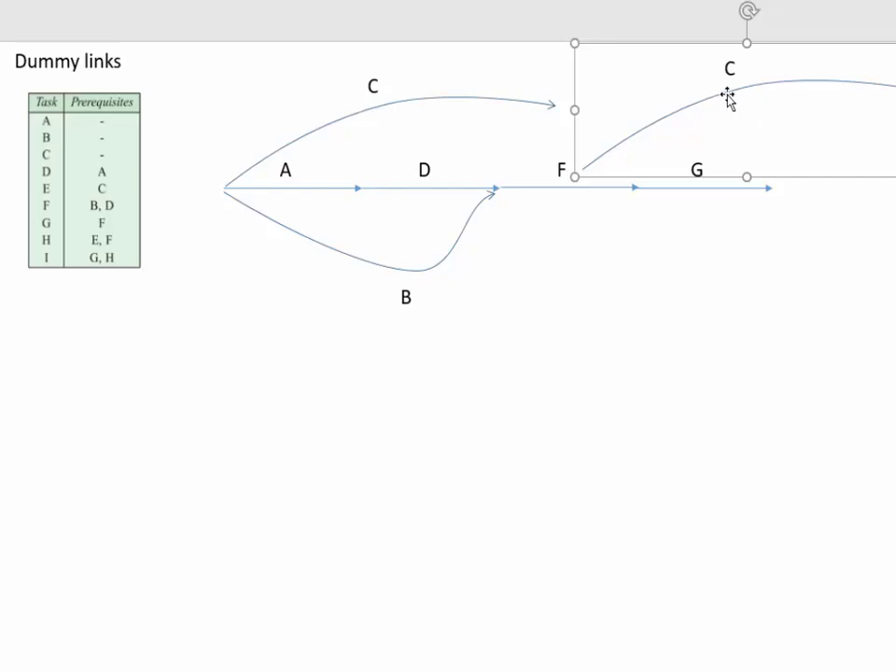
Edit the copied curve's points into a nearly flat arrow from C's tip to just past G's tip, and relabel it E
{"action": "left_click", "coordinate": [727, 95]}
{"action": "right_click", "coordinate": [726, 93]}
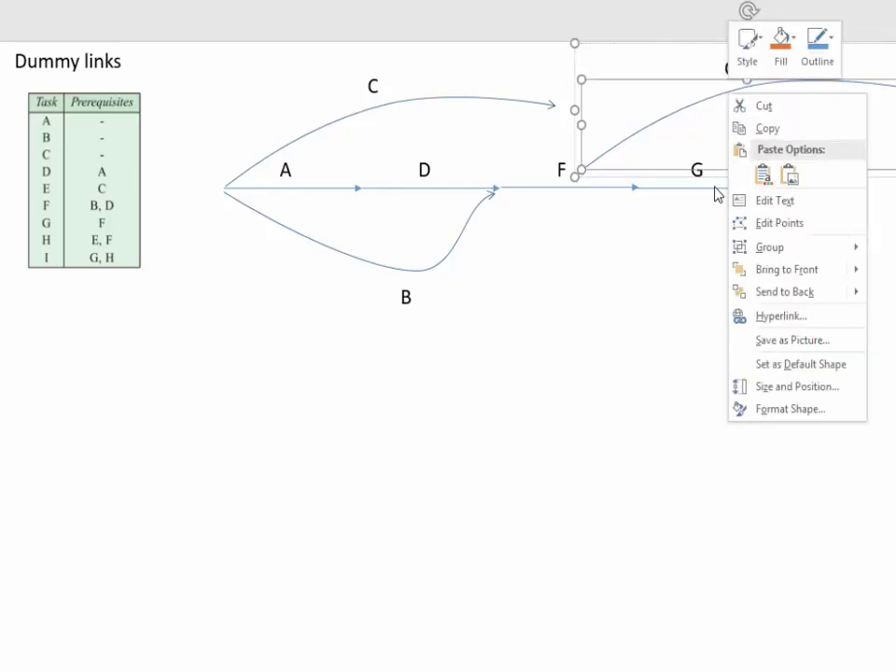
{"action": "left_click", "coordinate": [744, 228]}
{"action": "left_click_drag", "start_coordinate": [582, 167], "coordinate": [566, 108]}
{"action": "left_click_drag", "start_coordinate": [619, 66], "coordinate": [632, 111]}
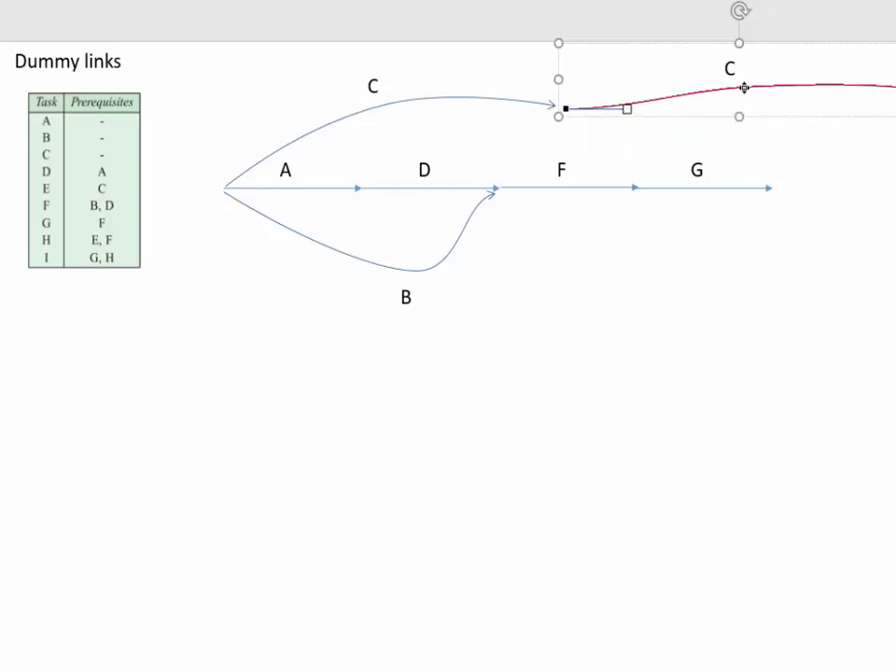
{"action": "left_click_drag", "start_coordinate": [743, 88], "coordinate": [686, 105]}
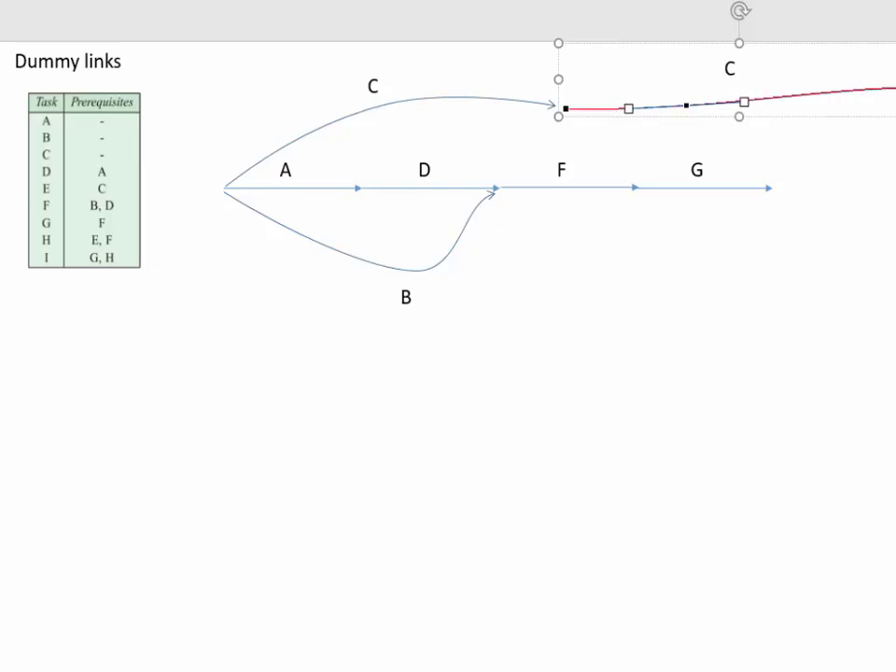
{"action": "left_click_drag", "start_coordinate": [894, 86], "coordinate": [782, 108]}
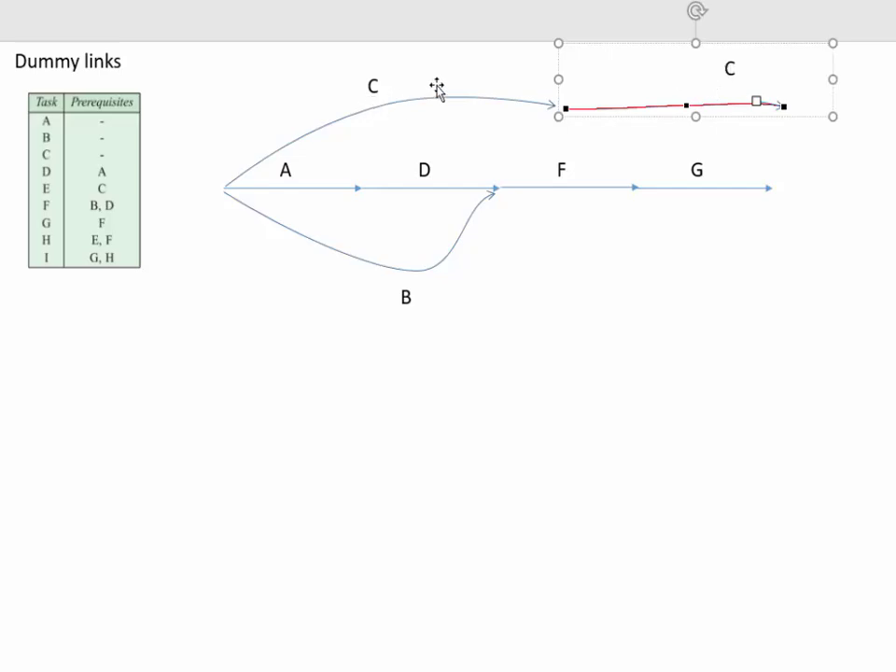
{"action": "left_click", "coordinate": [735, 69]}
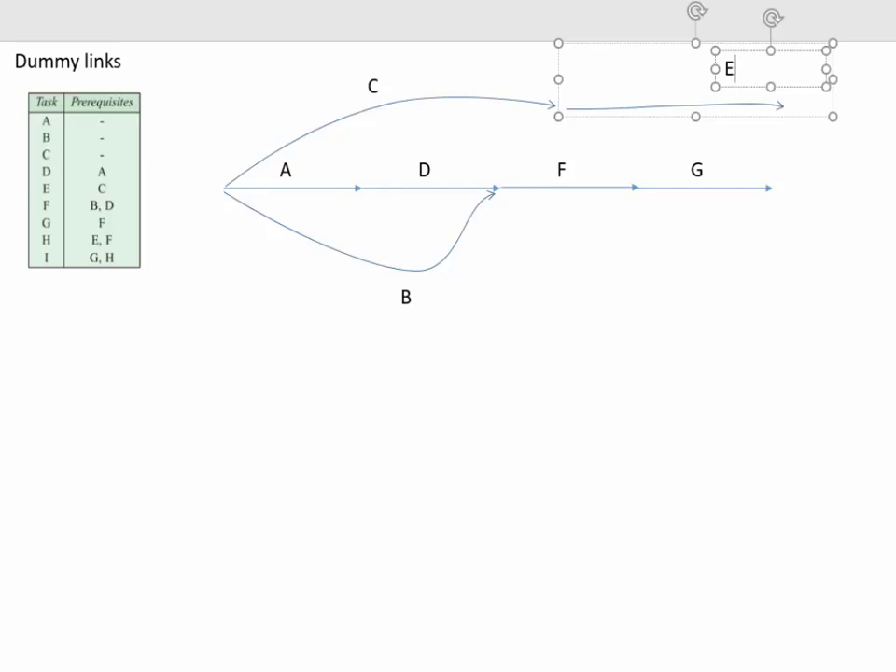
{"action": "type", "text": "E"}
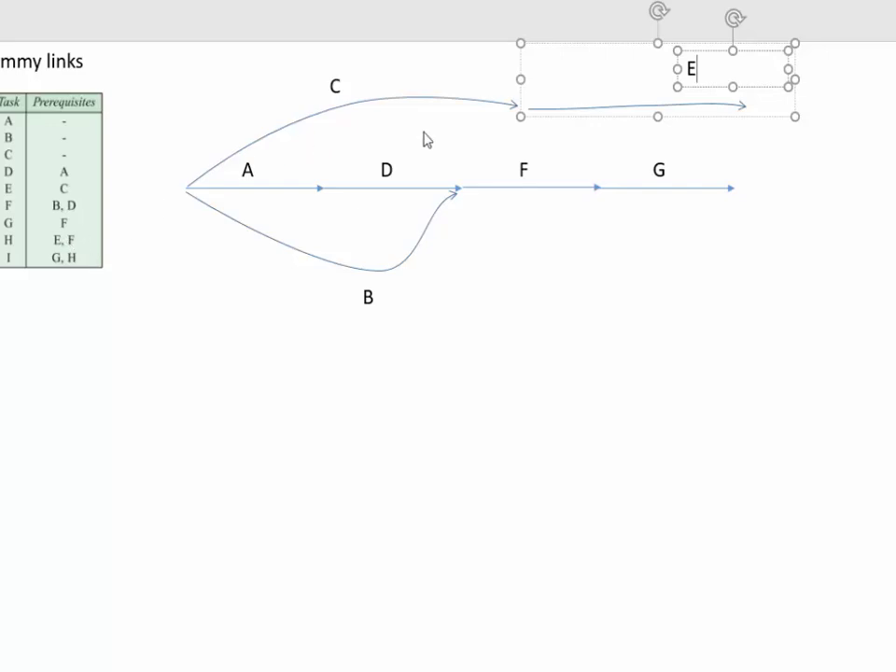
Narrow the E arrow and edit its points so it curves down from C's tip to F's tip
{"action": "left_click", "coordinate": [743, 110]}
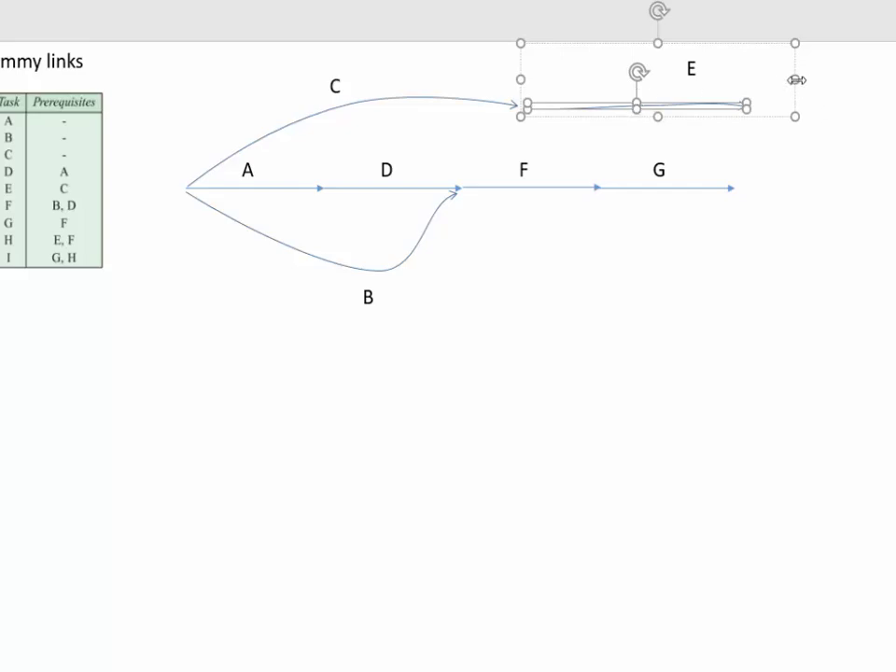
{"action": "left_click_drag", "start_coordinate": [795, 80], "coordinate": [640, 90]}
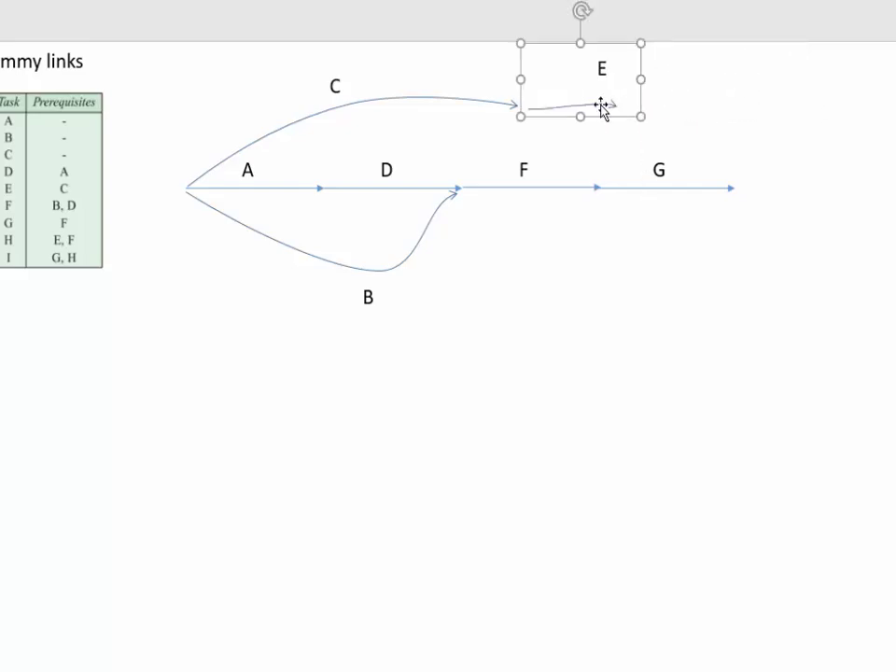
{"action": "left_click", "coordinate": [602, 106]}
{"action": "right_click", "coordinate": [600, 104]}
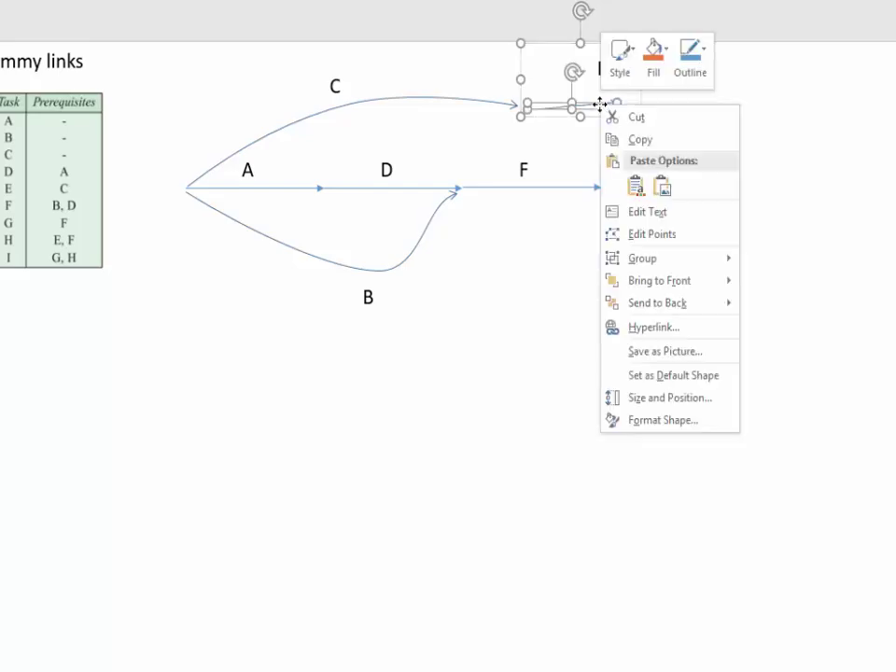
{"action": "left_click", "coordinate": [651, 234]}
{"action": "left_click_drag", "start_coordinate": [616, 112], "coordinate": [595, 179]}
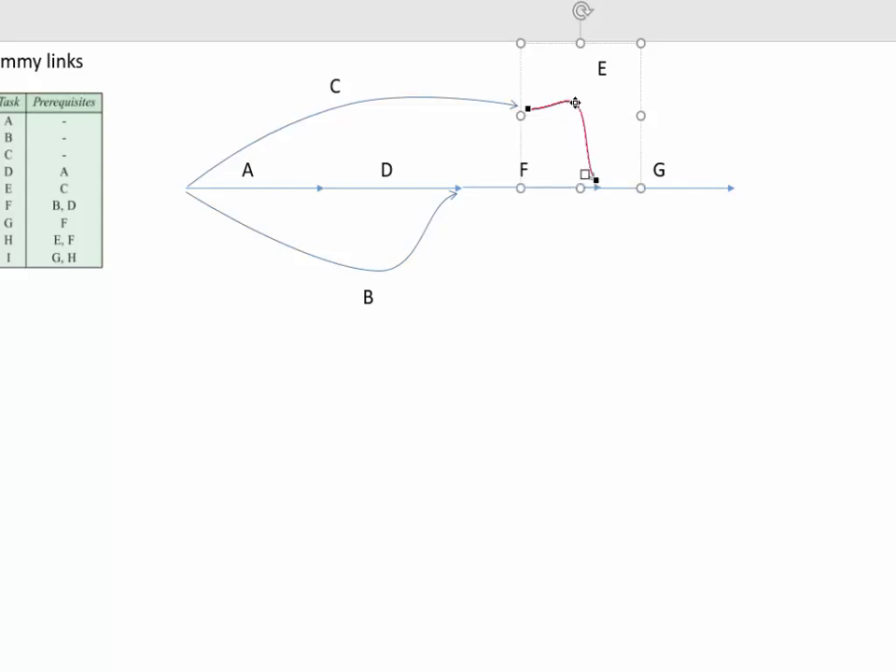
{"action": "left_click_drag", "start_coordinate": [575, 103], "coordinate": [563, 141]}
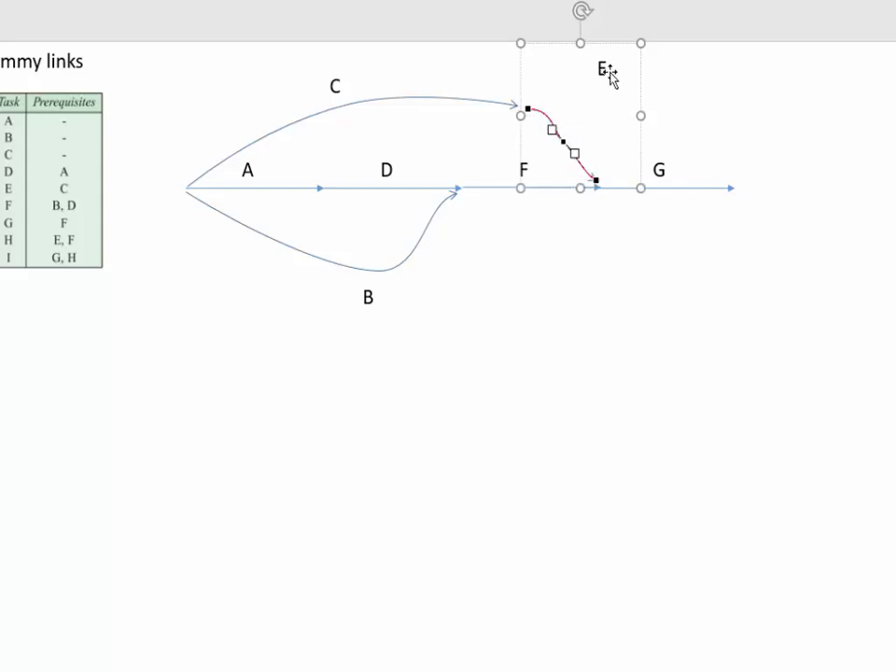
Move the E label down and inward so it sits beside the descending curve
{"action": "left_click", "coordinate": [605, 73], "text": "shift"}
{"action": "left_click", "coordinate": [571, 86]}
{"action": "left_click", "coordinate": [602, 72], "text": "shift"}
{"action": "left_click_drag", "start_coordinate": [600, 53], "coordinate": [570, 94]}
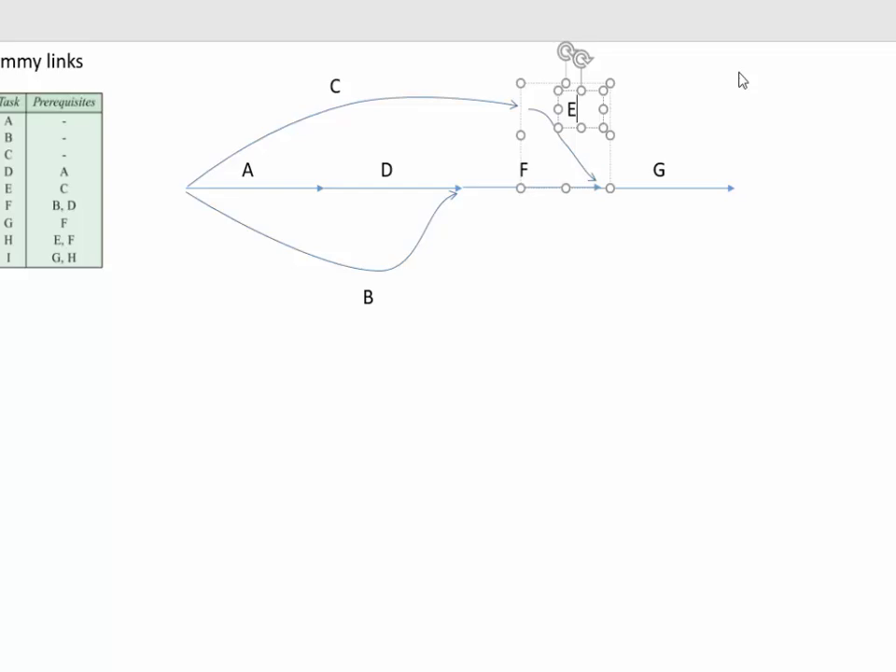
Duplicate the curved arrow B and move the copy below arrow G, undoing the accidental rotation
{"action": "left_click", "coordinate": [383, 272]}
{"action": "key", "text": "ctrl+c"}
{"action": "key", "text": "ctrl+v"}
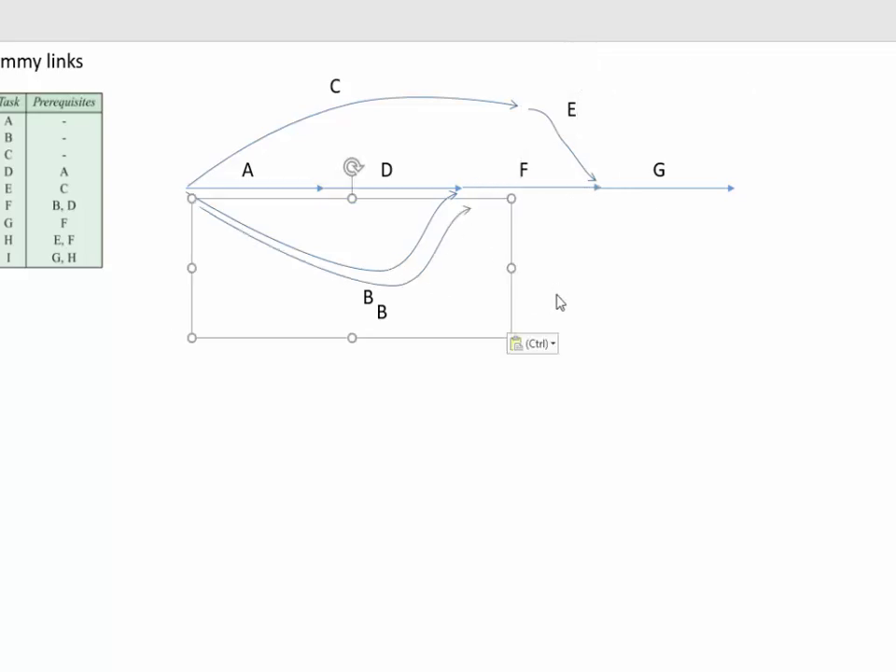
{"action": "left_click_drag", "start_coordinate": [409, 284], "coordinate": [690, 303]}
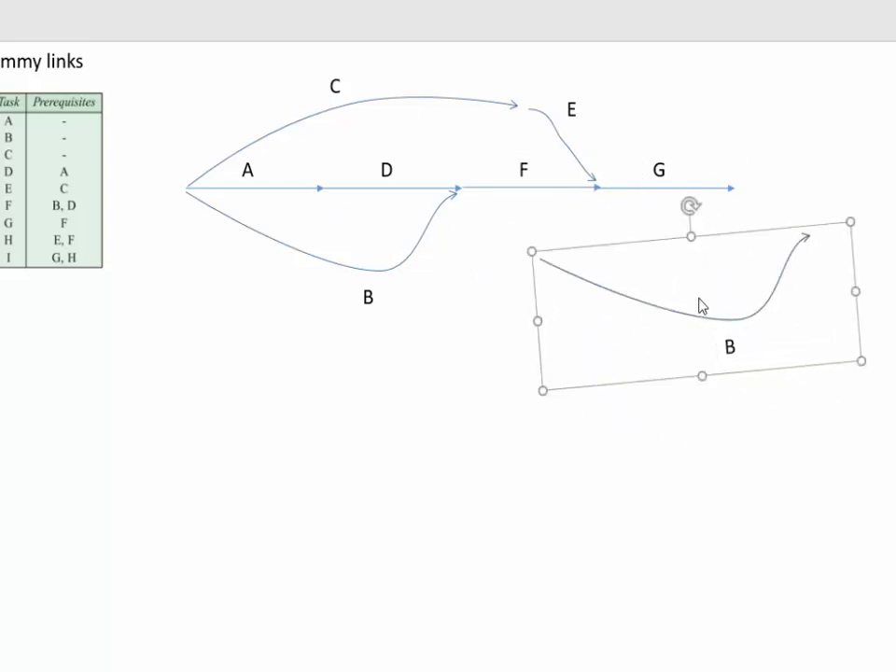
{"action": "key", "text": "ctrl+z"}
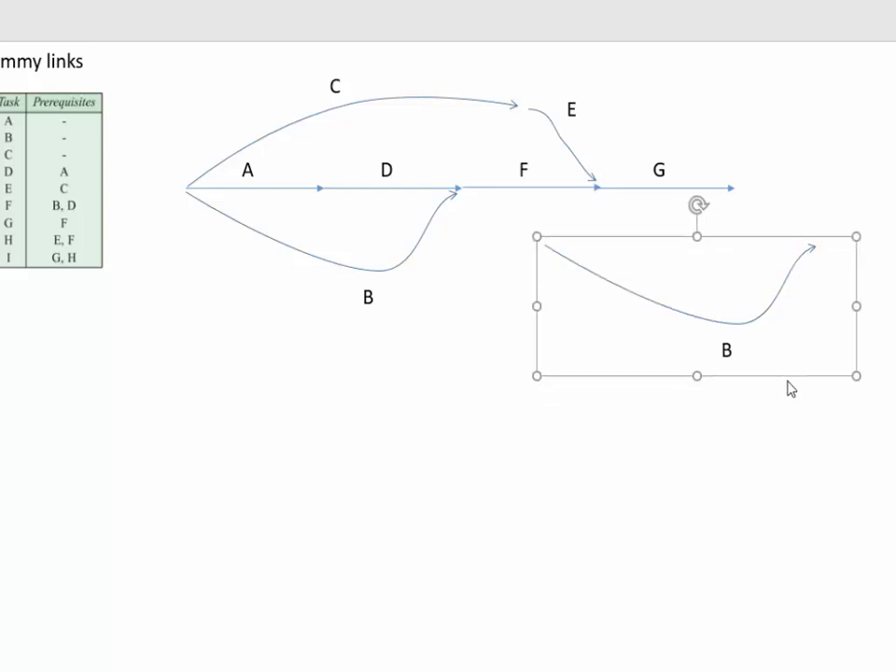
Flip the copied curve so it arches upward from F's tip, with its label turned upright
{"action": "left_click_drag", "start_coordinate": [698, 376], "coordinate": [686, 121]}
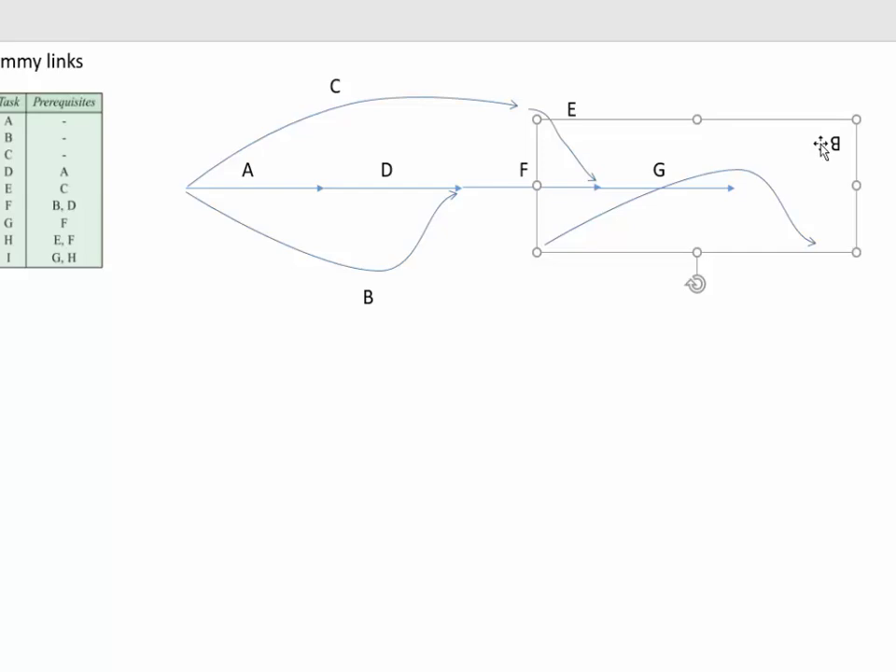
{"action": "left_click", "coordinate": [820, 143]}
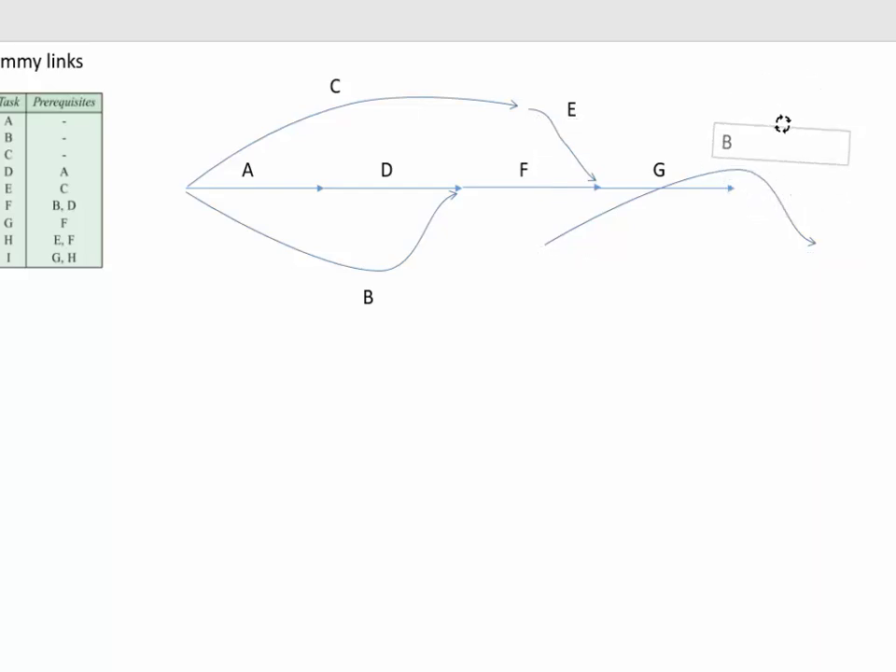
{"action": "left_click_drag", "start_coordinate": [752, 173], "coordinate": [789, 110]}
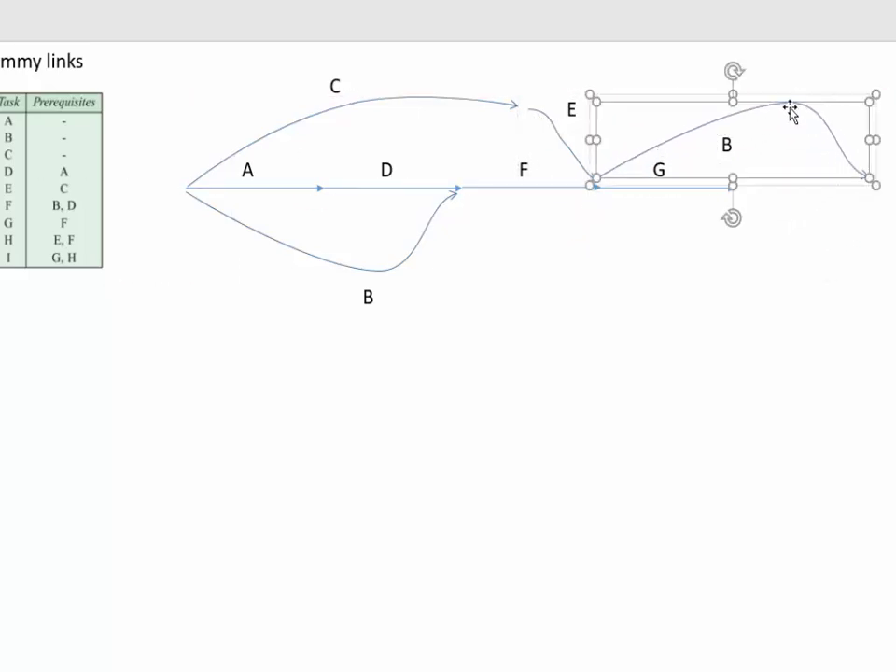
Raise the copied curve's label and change it to H, and narrow the arrow so it ends at G's tip
{"action": "left_click", "coordinate": [732, 140]}
{"action": "left_click_drag", "start_coordinate": [732, 134], "coordinate": [729, 103]}
{"action": "key", "text": "BackSpace"}
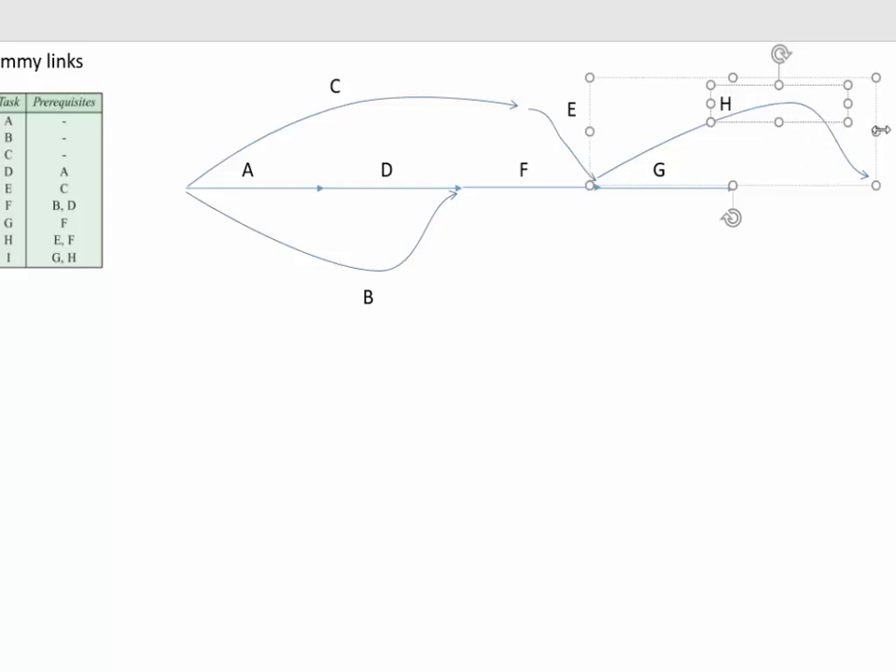
{"action": "left_click_drag", "start_coordinate": [875, 131], "coordinate": [741, 145]}
Duplicate the straight arrow F, place the copy after G's tip, and relabel it I
{"action": "left_click", "coordinate": [523, 187]}
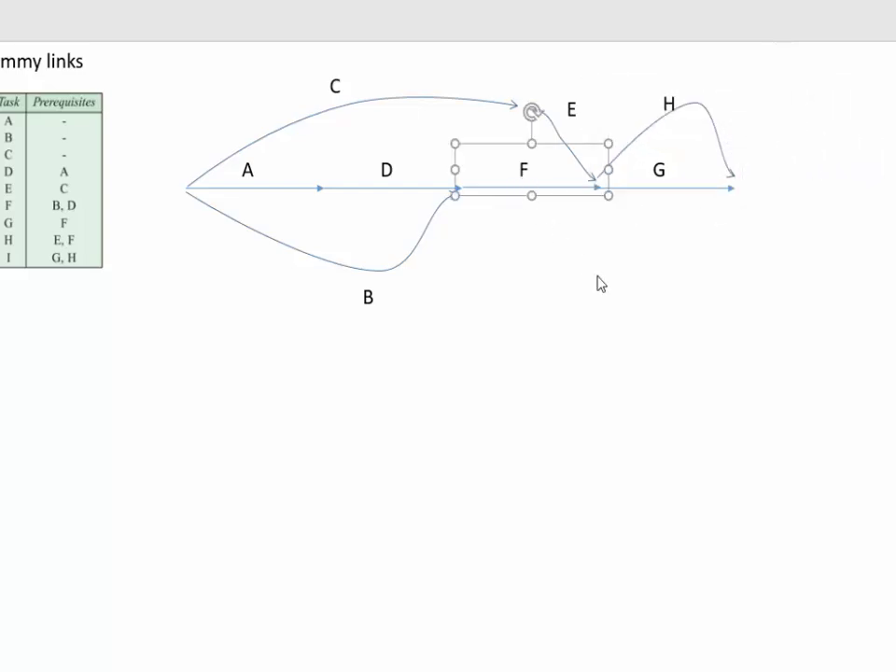
{"action": "key", "text": "ctrl+v"}
{"action": "left_click_drag", "start_coordinate": [525, 192], "coordinate": [798, 186]}
{"action": "left_click", "coordinate": [800, 169]}
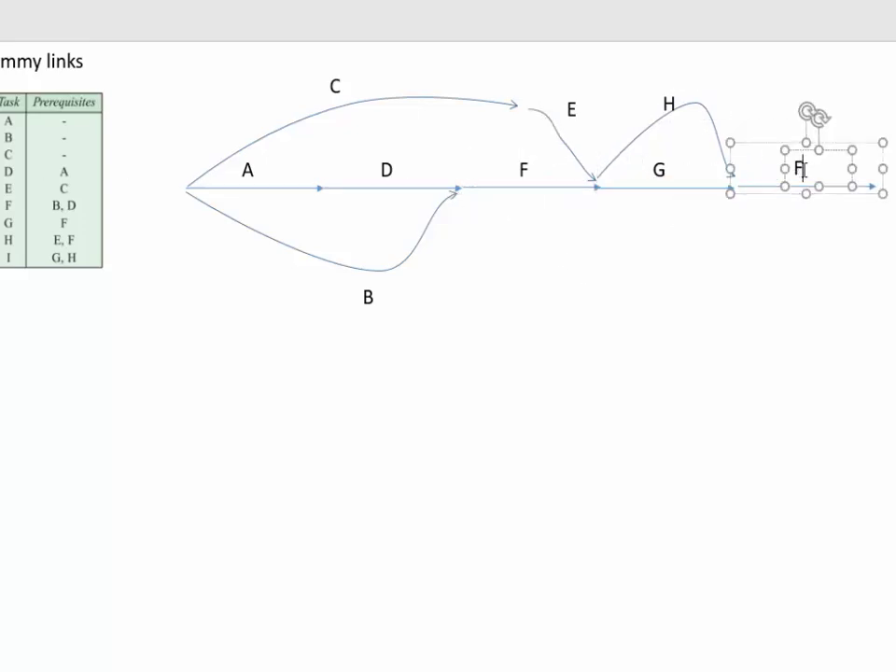
{"action": "left_click", "coordinate": [801, 308]}
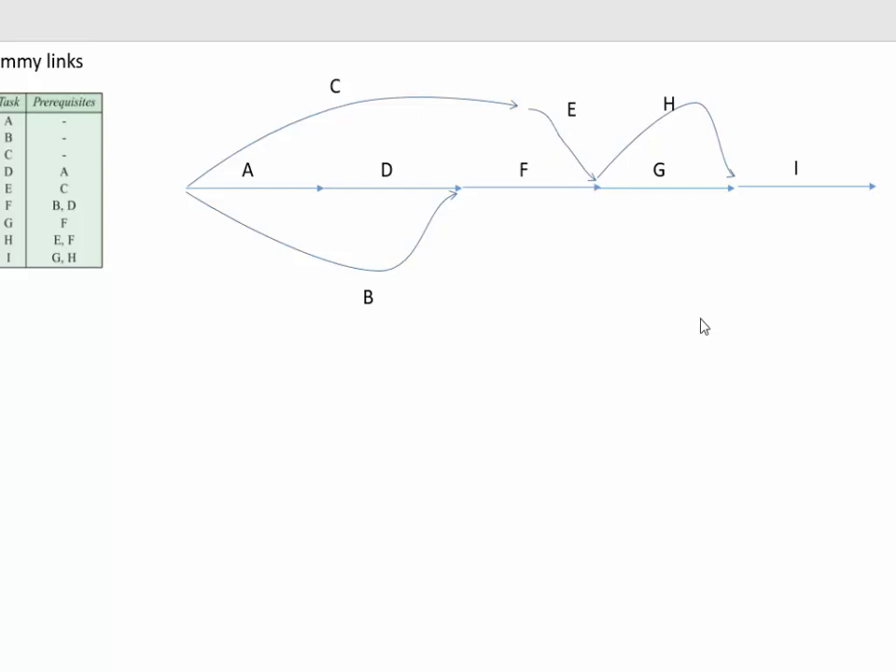
Edit E's points into a short, nearly level arrow ending above F's tip, and raise its label above it
{"action": "left_click", "coordinate": [575, 156]}
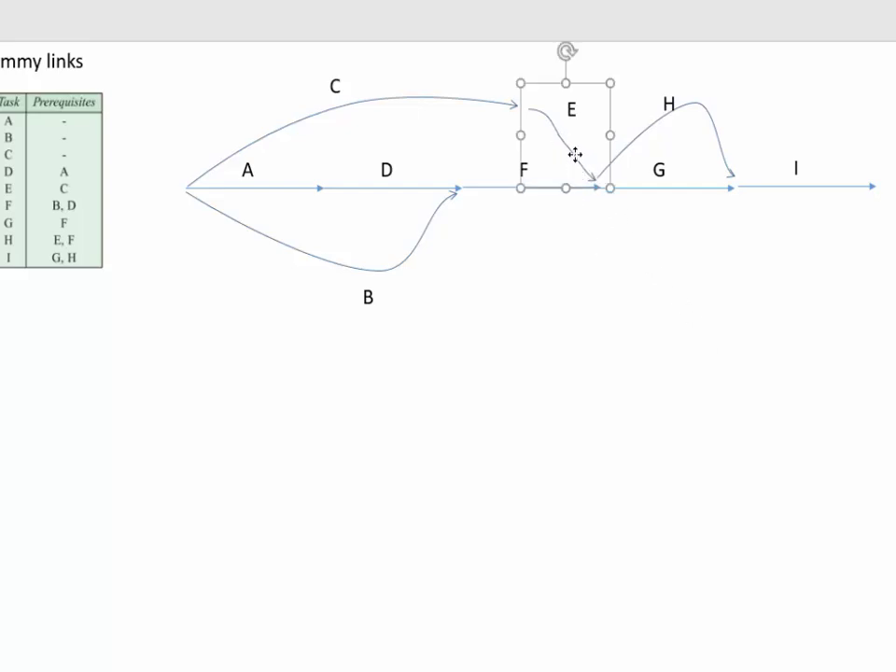
{"action": "right_click", "coordinate": [573, 157]}
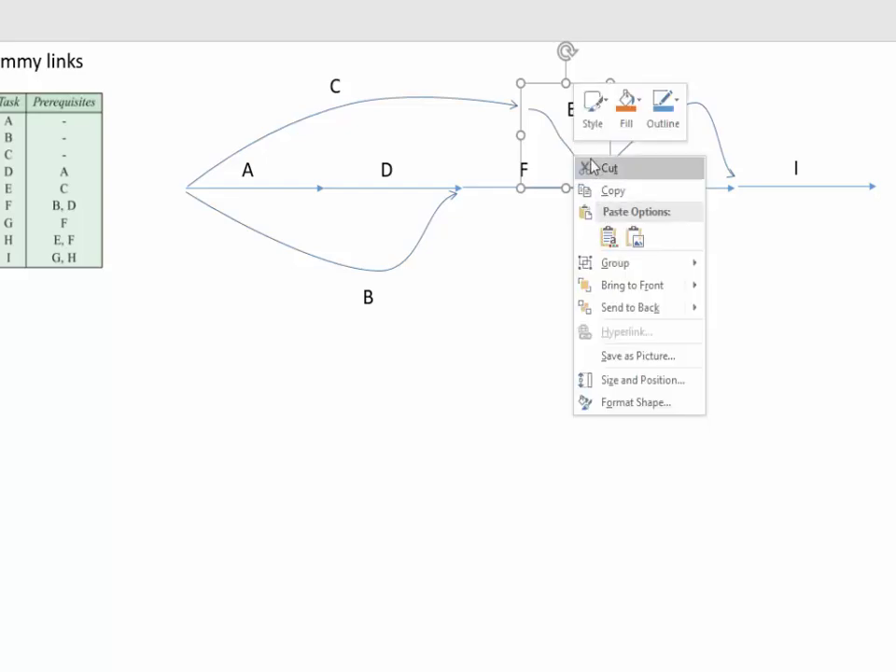
{"action": "left_click", "coordinate": [565, 150]}
{"action": "left_click", "coordinate": [562, 140]}
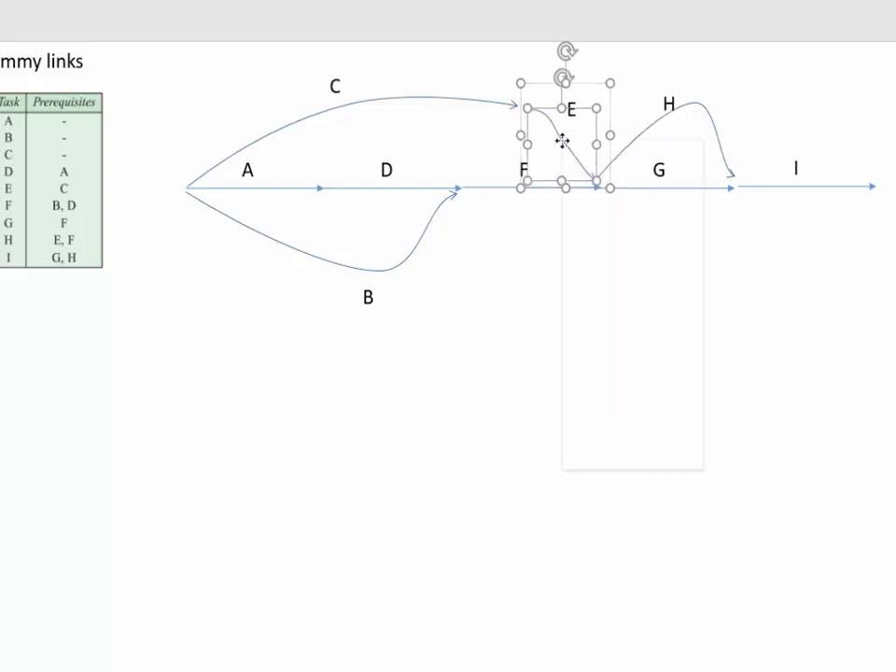
{"action": "right_click", "coordinate": [562, 140]}
{"action": "key", "text": "Escape"}
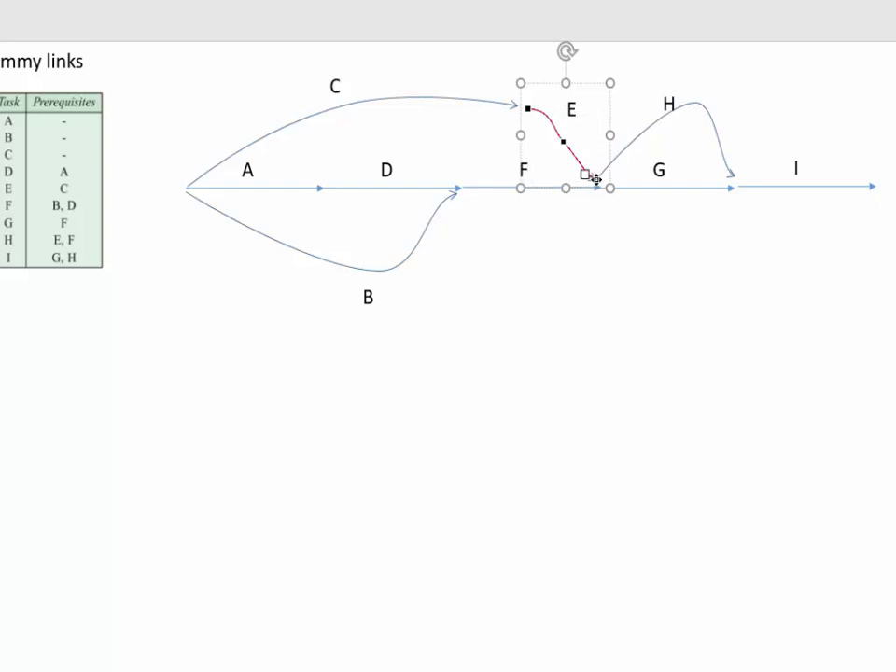
{"action": "left_click_drag", "start_coordinate": [595, 177], "coordinate": [570, 85]}
{"action": "left_click", "coordinate": [575, 105]}
Edit H's points so the curve starts at E's tip and arches smoothly down to G's tip
{"action": "left_click", "coordinate": [612, 164]}
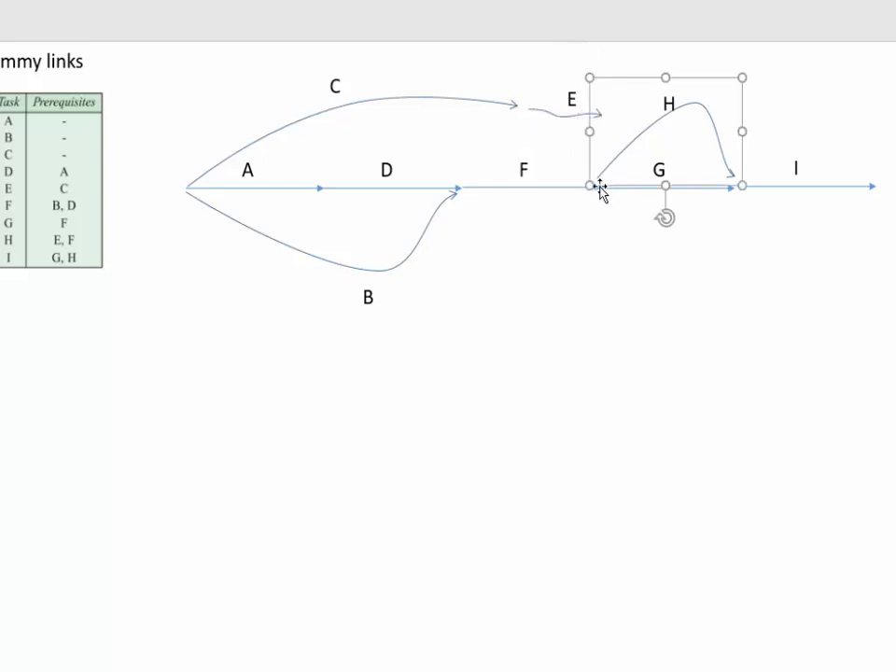
{"action": "left_click", "coordinate": [619, 149]}
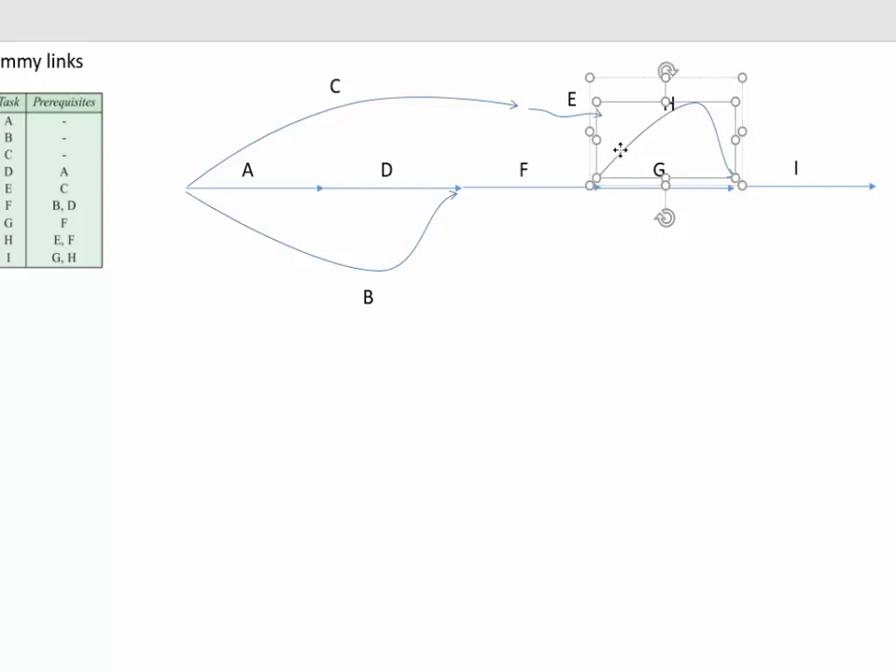
{"action": "right_click", "coordinate": [620, 149]}
{"action": "left_click", "coordinate": [675, 280]}
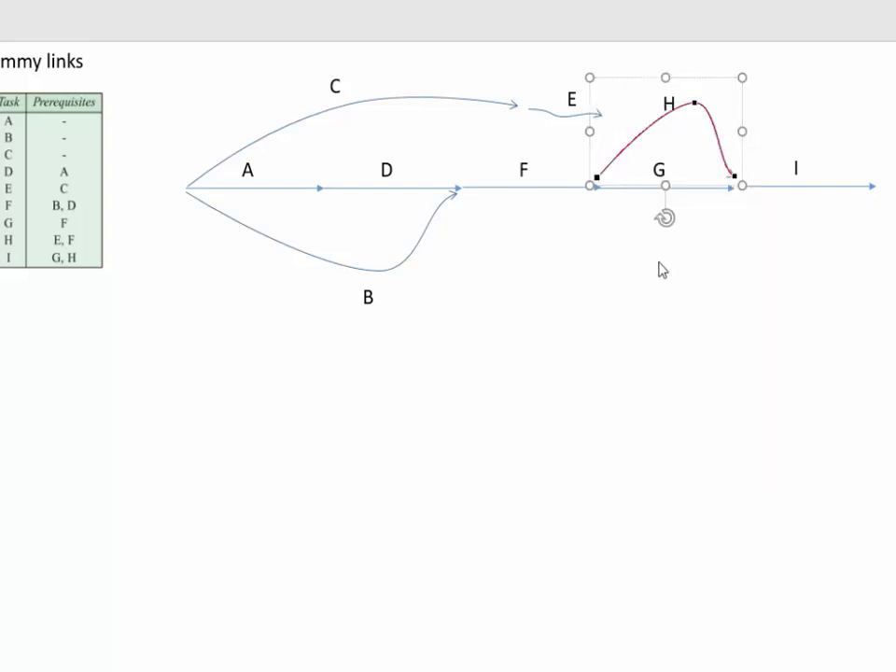
{"action": "left_click_drag", "start_coordinate": [598, 178], "coordinate": [607, 111]}
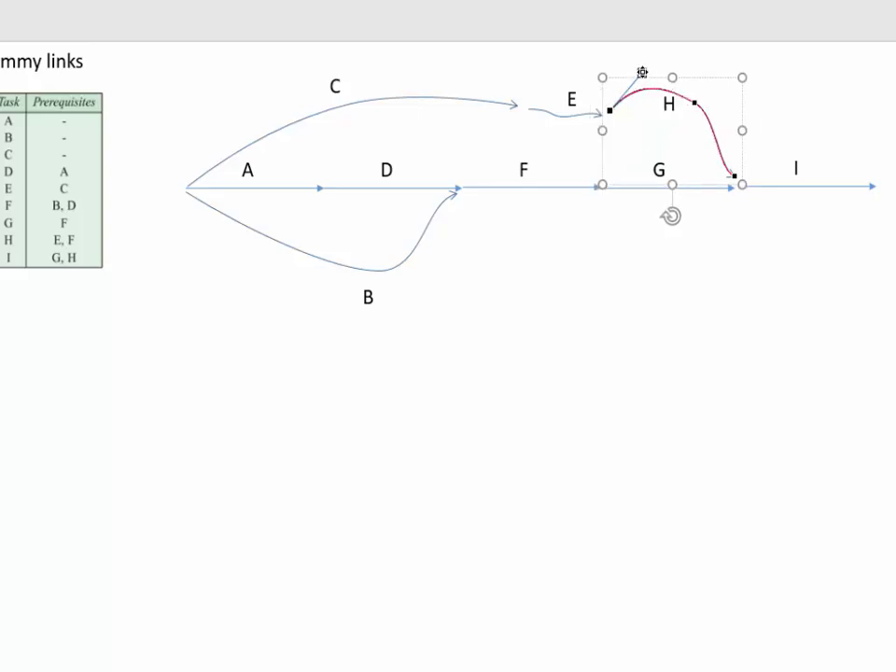
{"action": "left_click_drag", "start_coordinate": [642, 72], "coordinate": [651, 92]}
{"action": "left_click", "coordinate": [825, 134]}
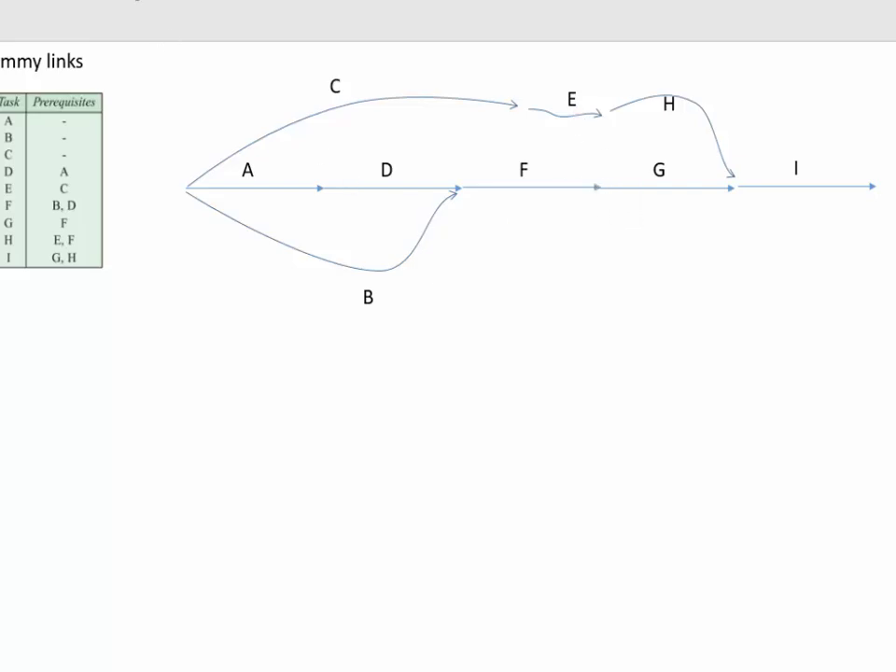
Draw a straight dashed arrow from F's tip up to the start of H as the dummy link
{"action": "left_click", "coordinate": [186, 2]}
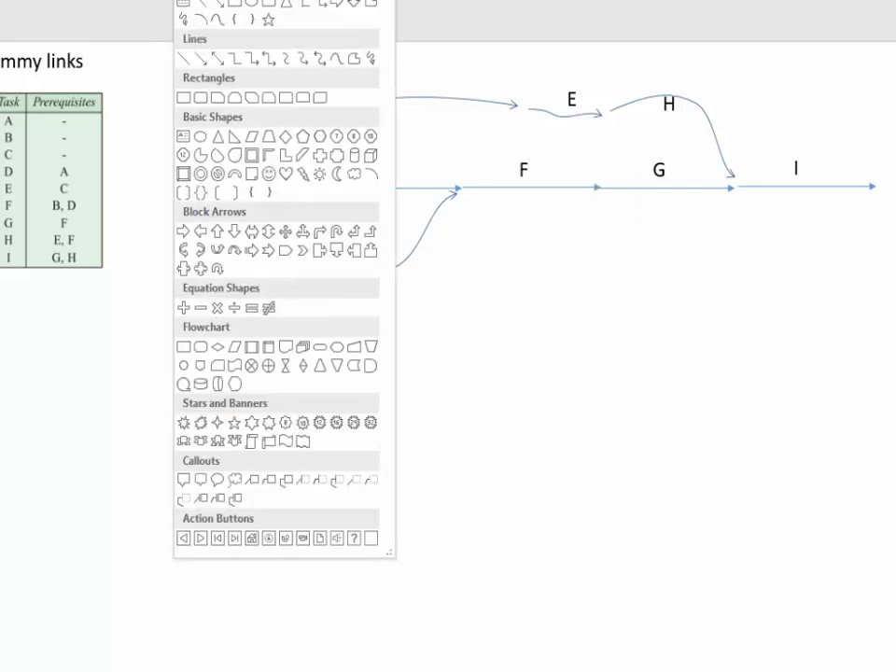
{"action": "left_click", "coordinate": [224, 4]}
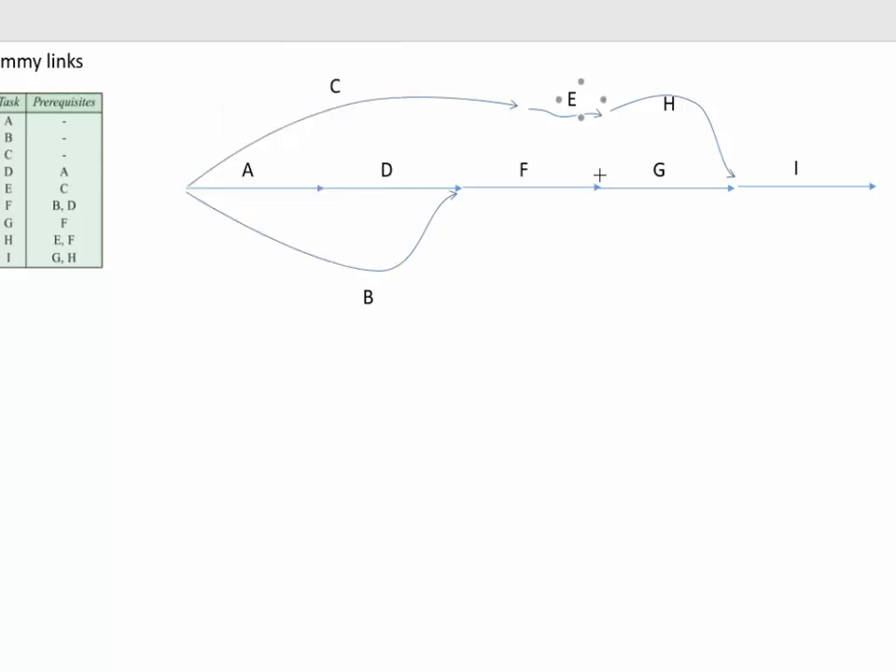
{"action": "left_click_drag", "start_coordinate": [596, 184], "coordinate": [606, 117]}
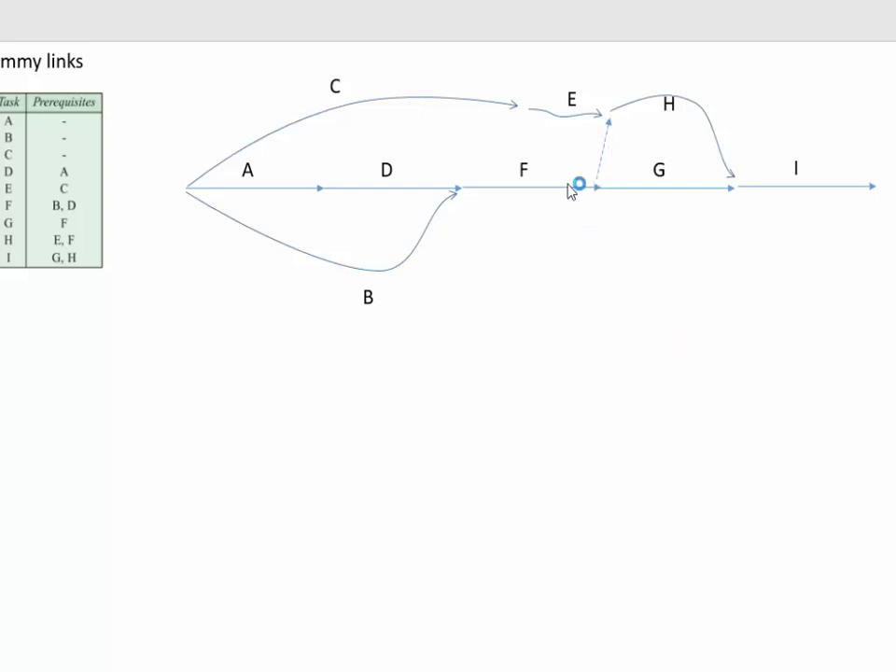
{"action": "left_click", "coordinate": [507, 202]}
{"action": "left_click_drag", "start_coordinate": [595, 181], "coordinate": [599, 188]}
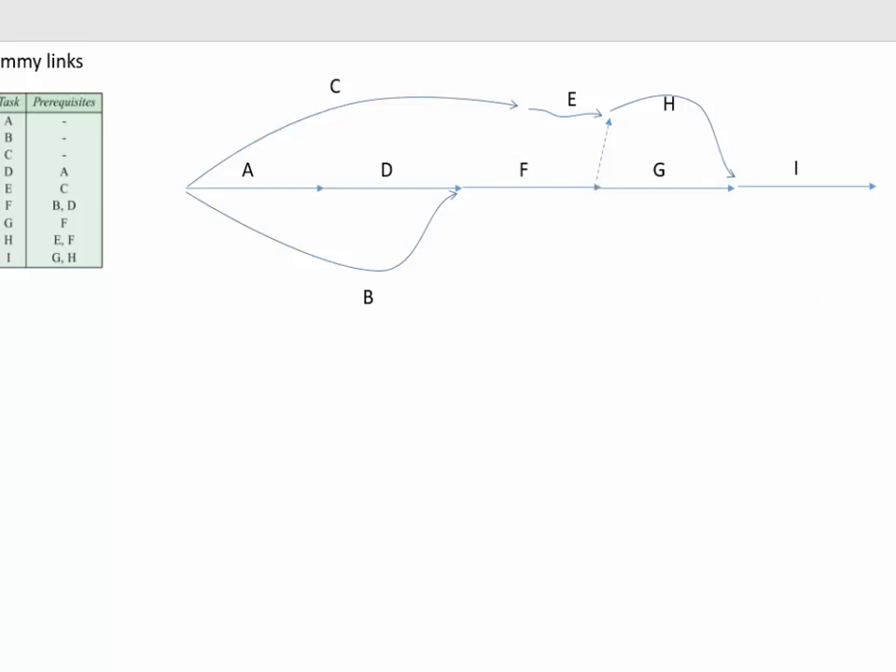